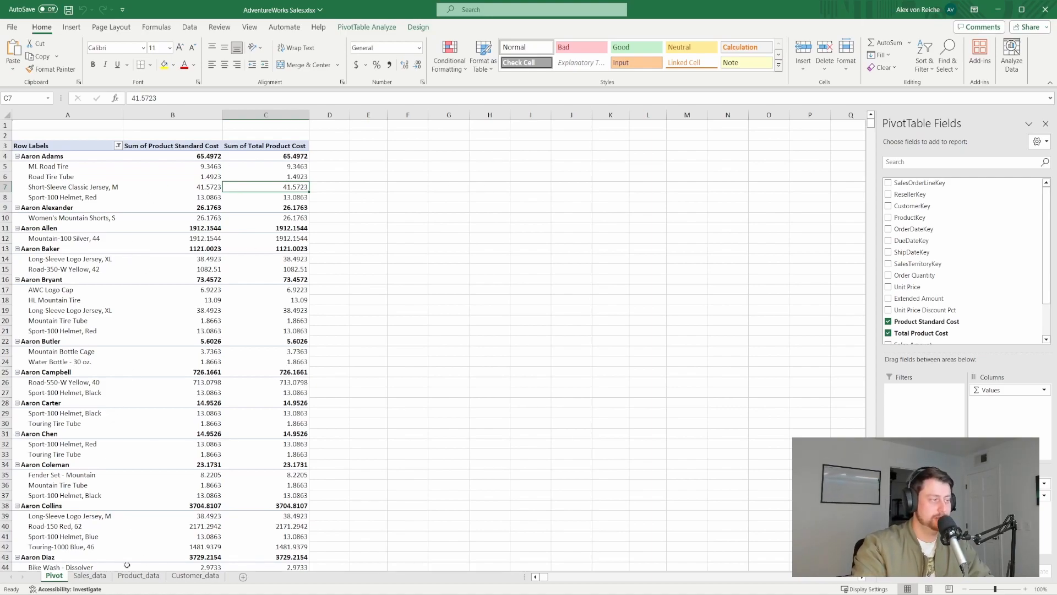
Examine the VLOOKUP formulas under Customer Name and Product Name in Sales_data, plus the Product_data, Customer_data and Pivot sheets.
{"action": "left_click", "coordinate": [90, 575]}
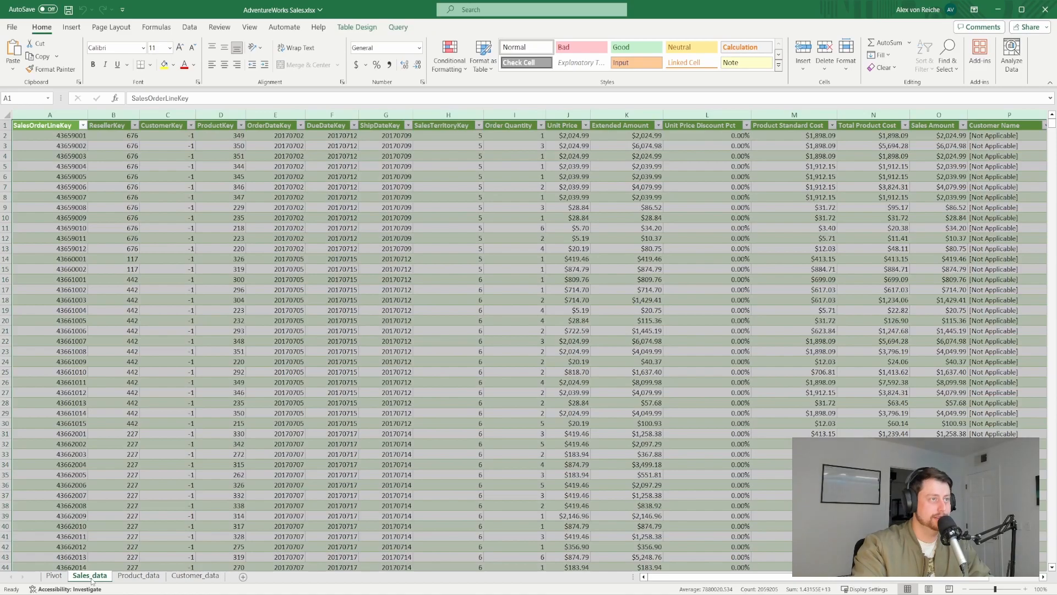
{"action": "left_click", "coordinate": [449, 177]}
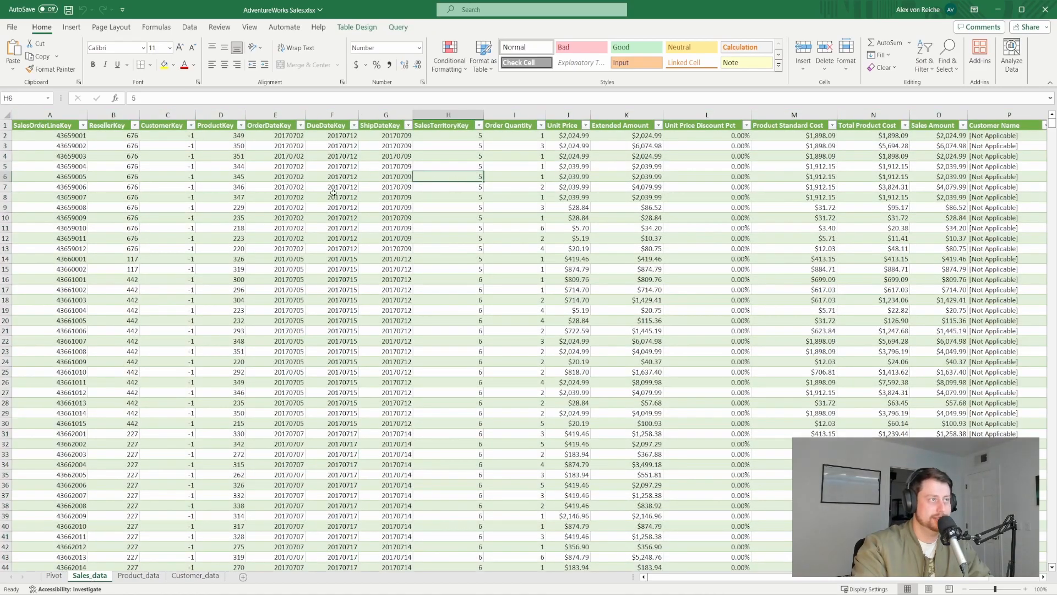
{"action": "left_click_drag", "start_coordinate": [696, 580], "coordinate": [743, 580]}
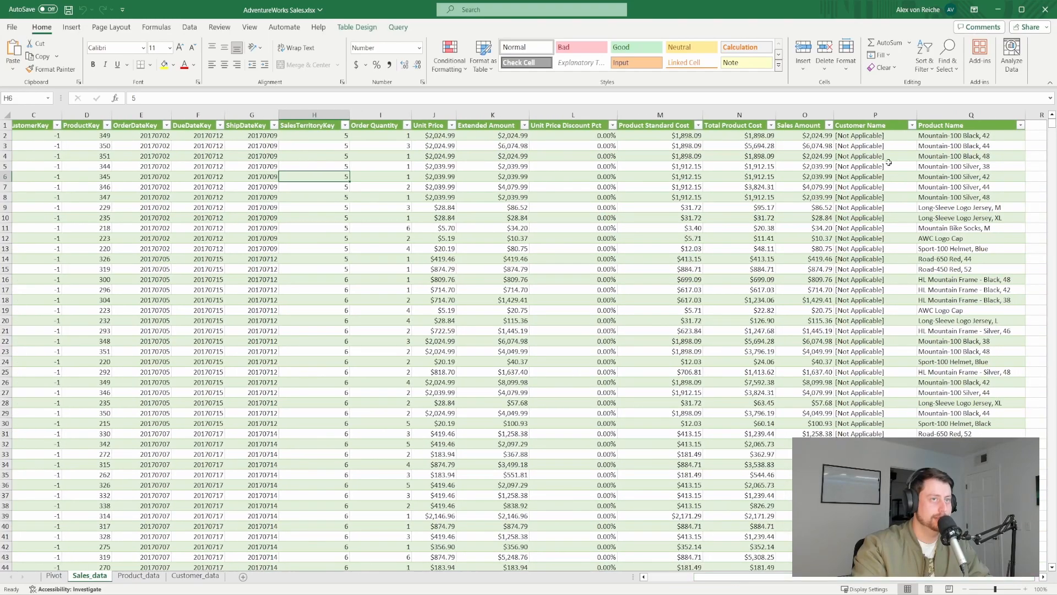
{"action": "left_click", "coordinate": [862, 135]}
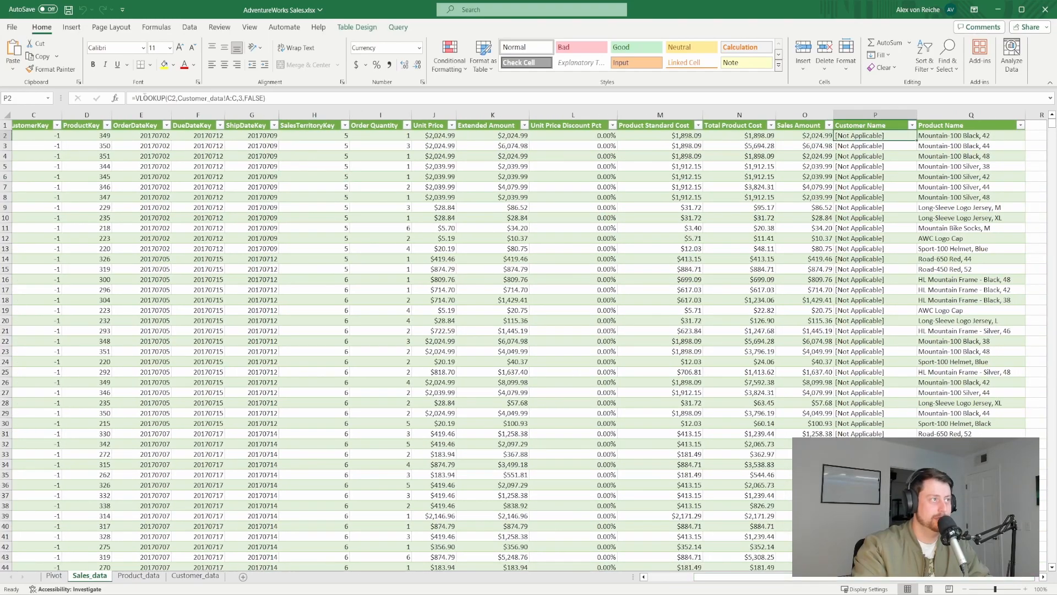
{"action": "left_click", "coordinate": [959, 139]}
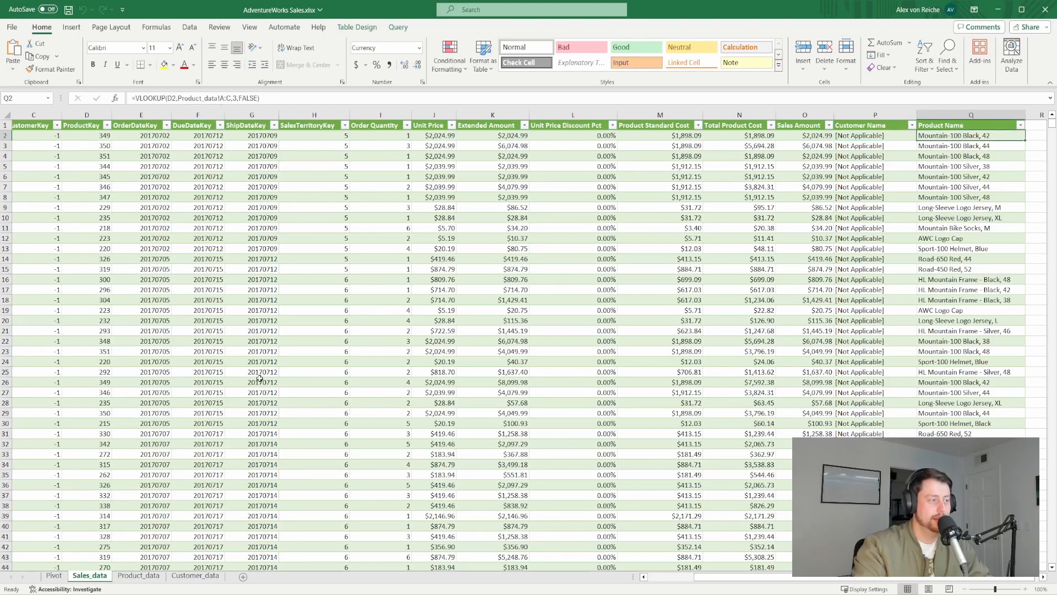
{"action": "left_click", "coordinate": [138, 576]}
{"action": "left_click", "coordinate": [199, 576]}
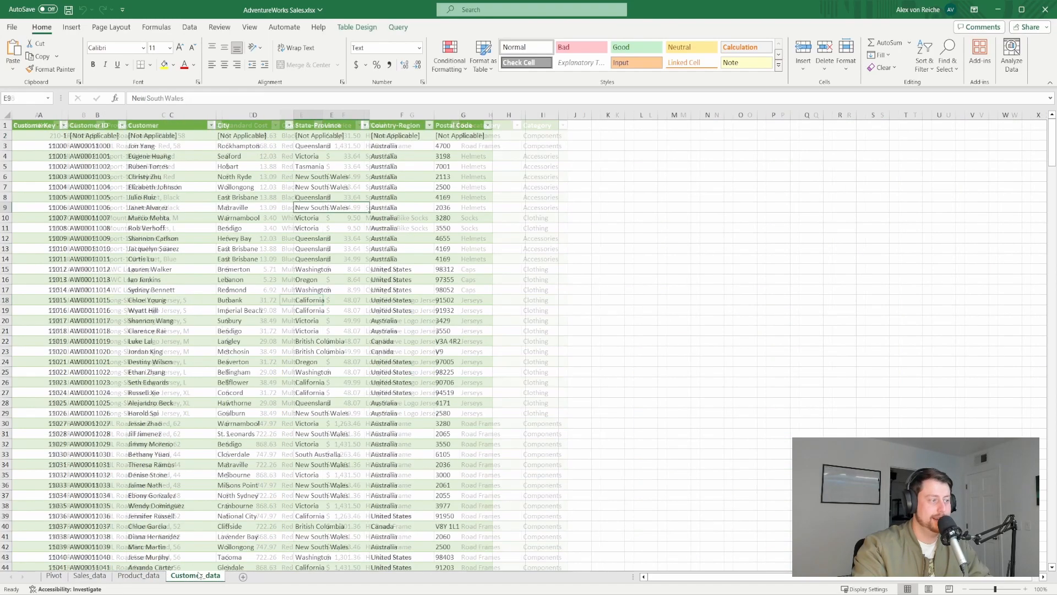
{"action": "left_click", "coordinate": [90, 575]}
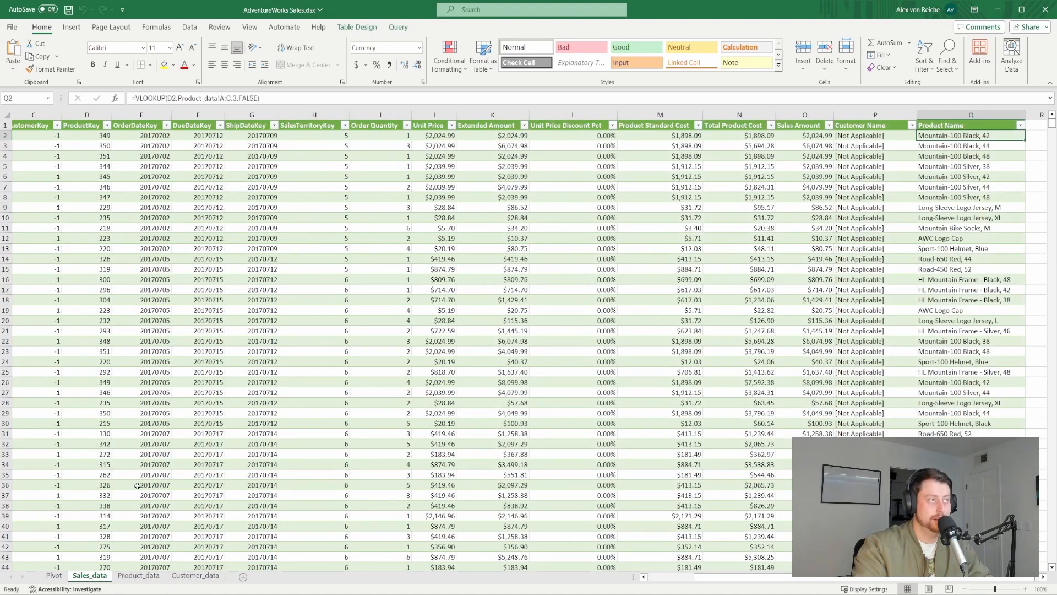
{"action": "left_click", "coordinate": [54, 575]}
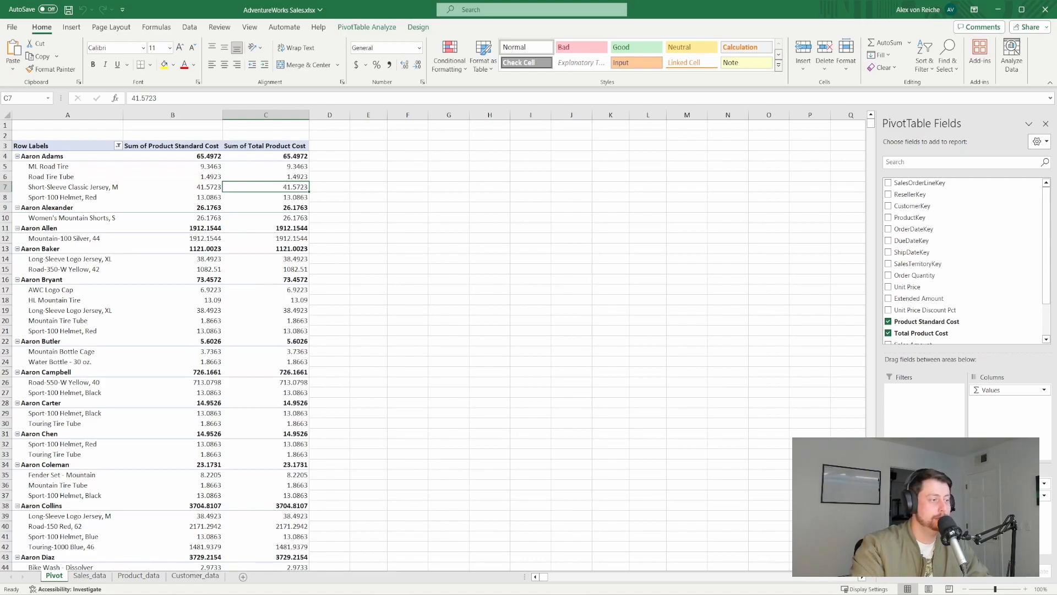
Switch to Power BI Desktop and connect to the AdventureWorks Sales.xlsx workbook as a data source.
{"action": "key", "text": "alt+Tab"}
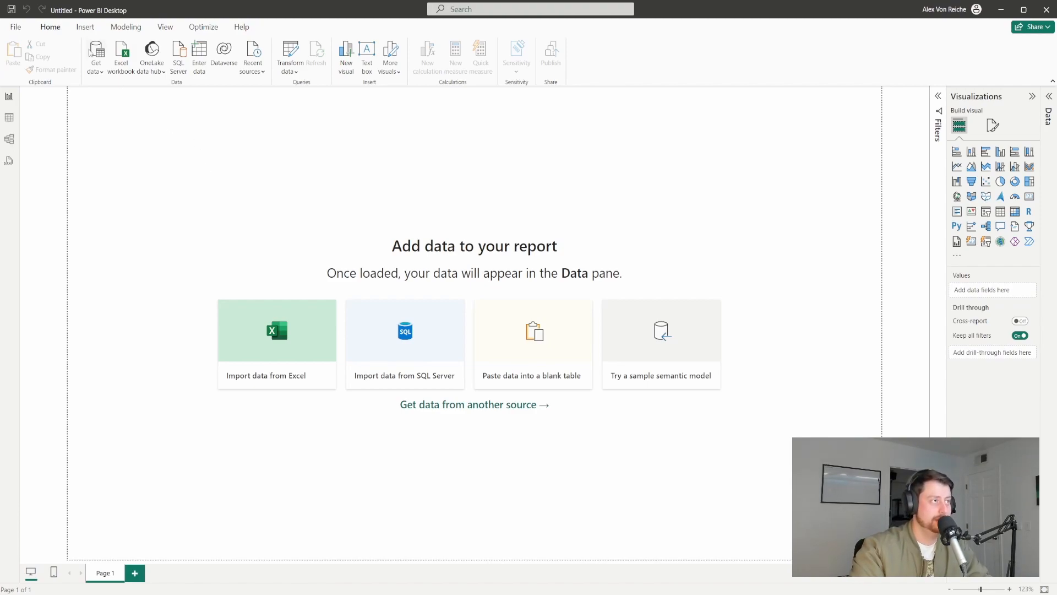
{"action": "left_click", "coordinate": [123, 60]}
{"action": "left_click", "coordinate": [176, 79]}
{"action": "double_click", "coordinate": [176, 78]}
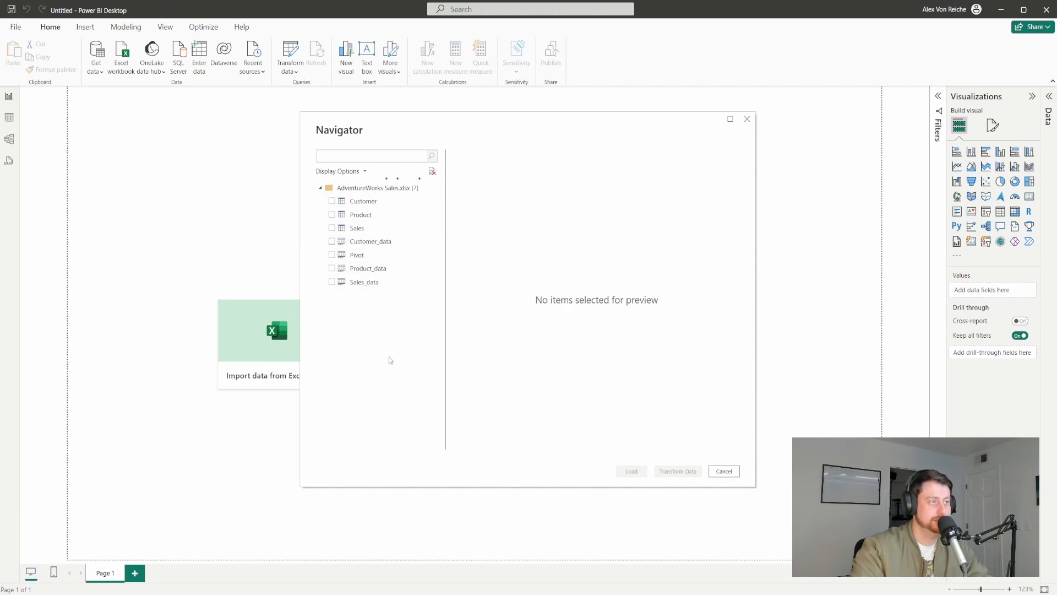
Select the Customer_data, Product_data and Sales_data sheets from the workbook and load them into the report.
{"action": "left_click", "coordinate": [384, 242]}
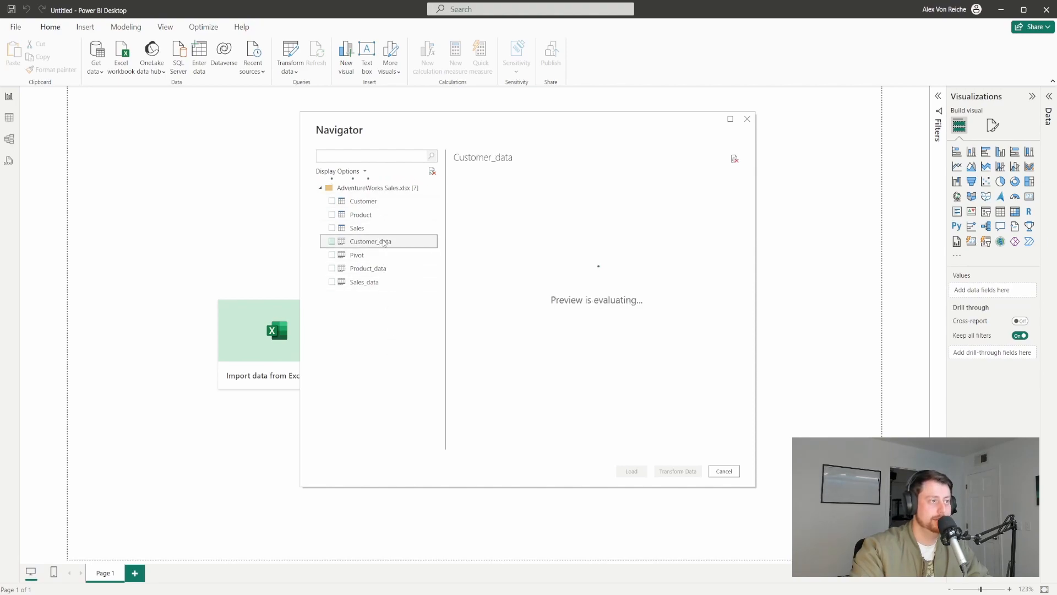
{"action": "mouse_move", "coordinate": [549, 445]}
{"action": "left_mouse_down"}
{"action": "mouse_move", "coordinate": [681, 425]}
{"action": "mouse_move", "coordinate": [503, 419]}
{"action": "mouse_move", "coordinate": [677, 419]}
{"action": "mouse_move", "coordinate": [554, 445]}
{"action": "left_mouse_up"}
{"action": "left_click", "coordinate": [332, 241]}
{"action": "left_click", "coordinate": [332, 268]}
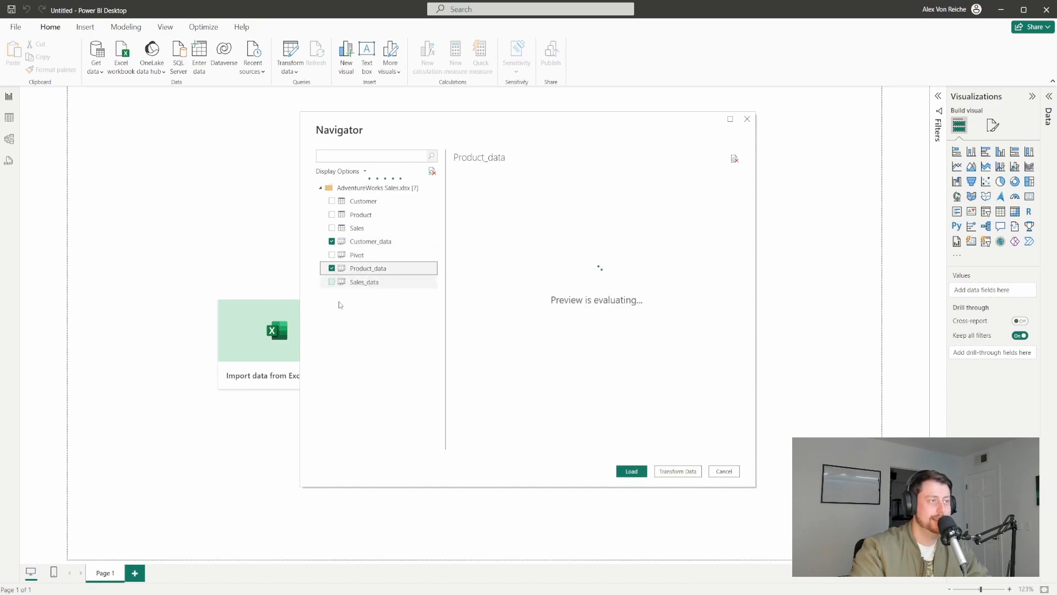
{"action": "left_click", "coordinate": [332, 282]}
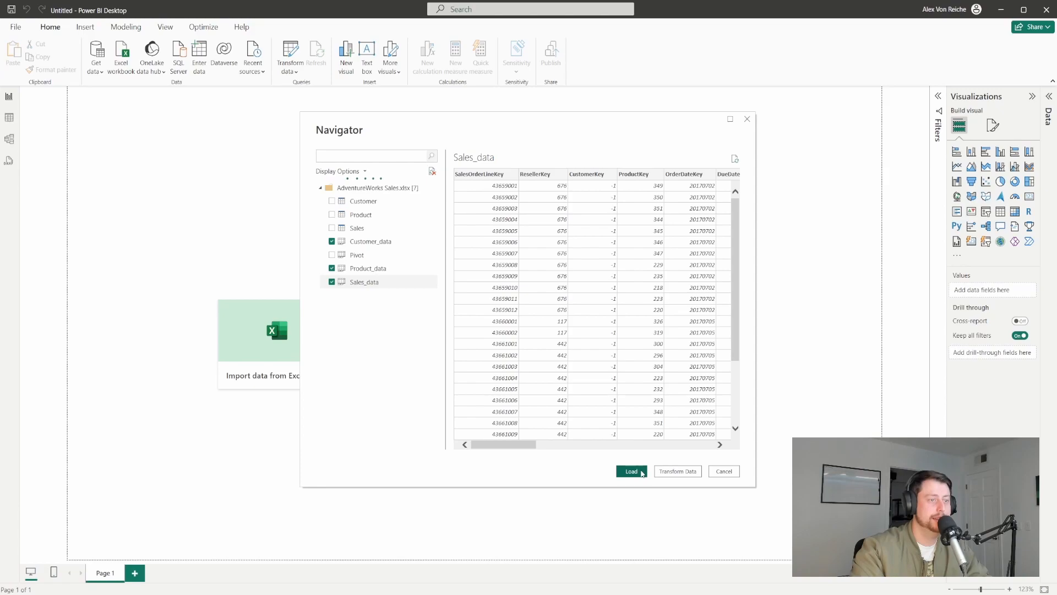
{"action": "left_click", "coordinate": [642, 473]}
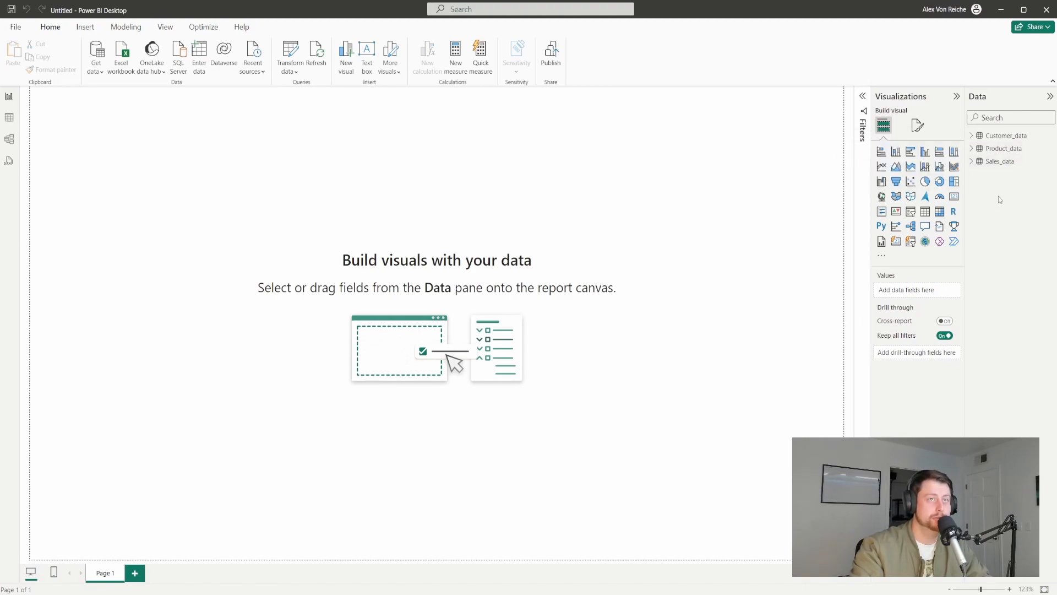
Review the loaded rows of Customer_data, Product_data and Sales_data, and open the data model diagram.
{"action": "left_click", "coordinate": [12, 121]}
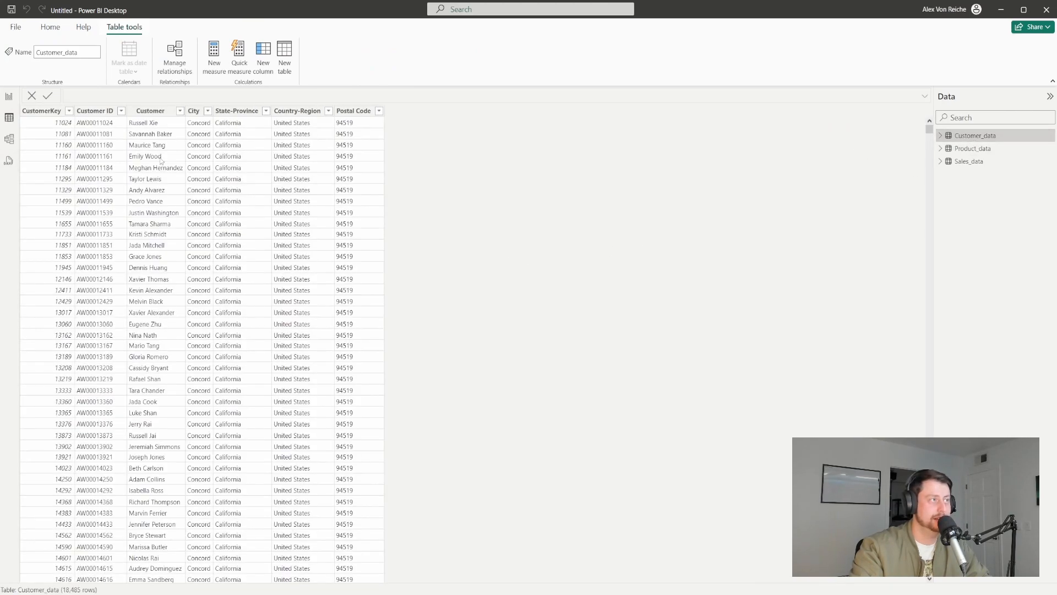
{"action": "left_click", "coordinate": [955, 149]}
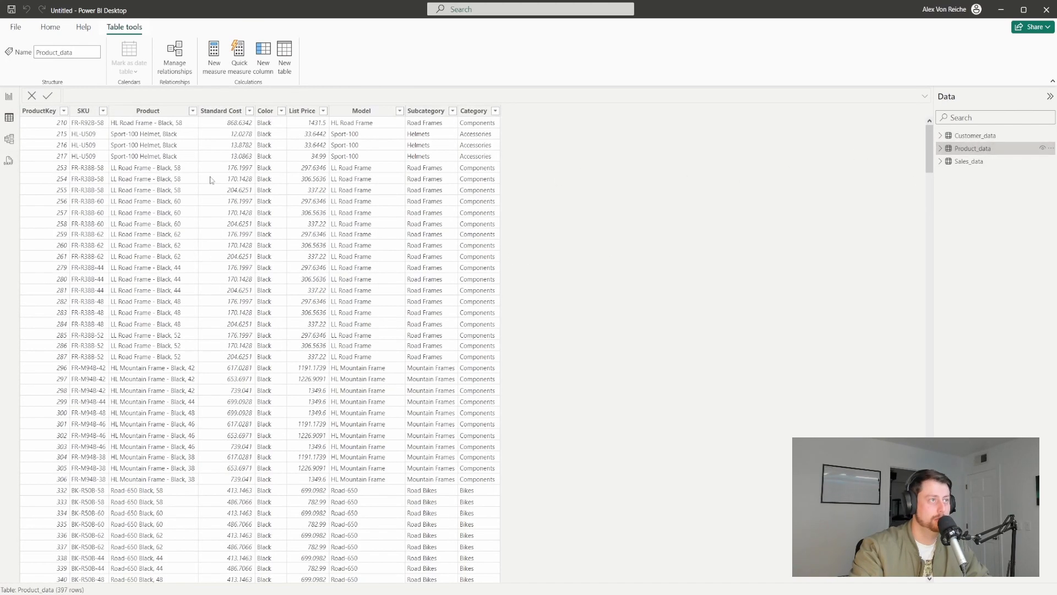
{"action": "left_click", "coordinate": [984, 162]}
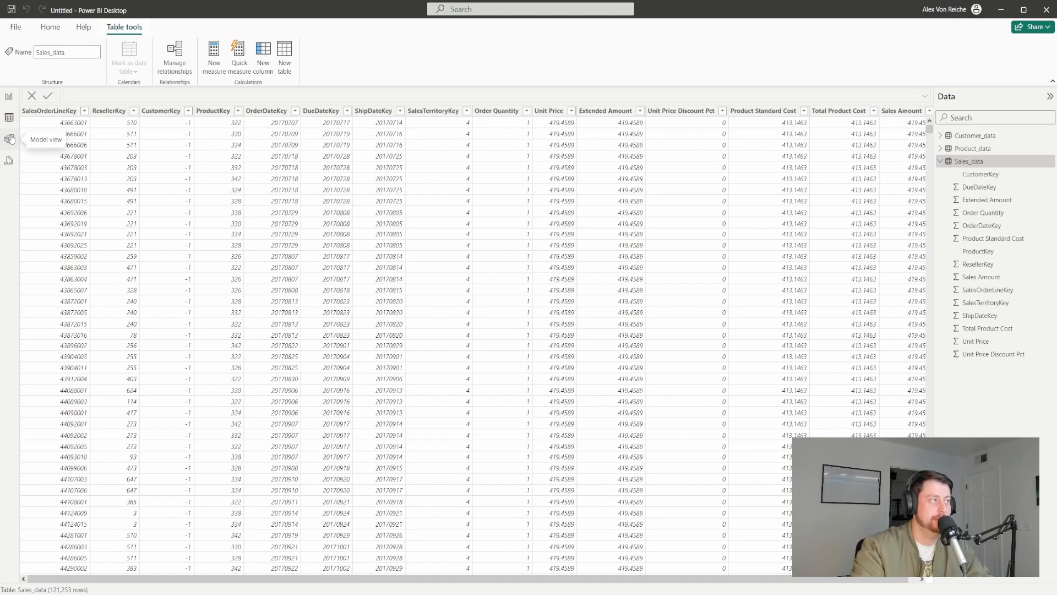
{"action": "left_click", "coordinate": [10, 138]}
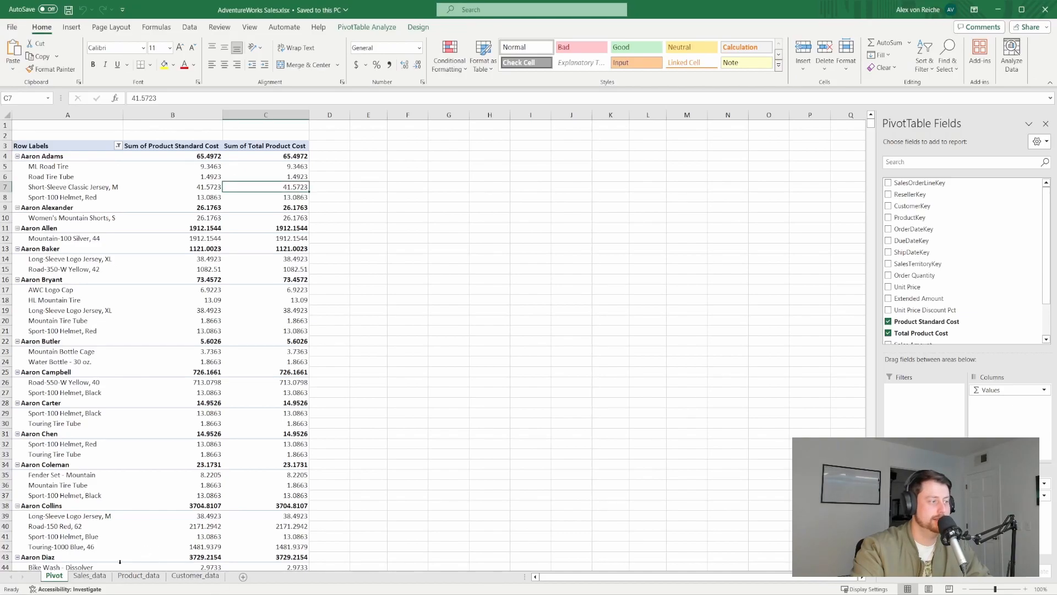
In the Excel workbook, examine the ProductKey and CustomerKey columns shared by the Sales_data, Product_data and Customer_data sheets.
{"action": "left_click", "coordinate": [89, 575]}
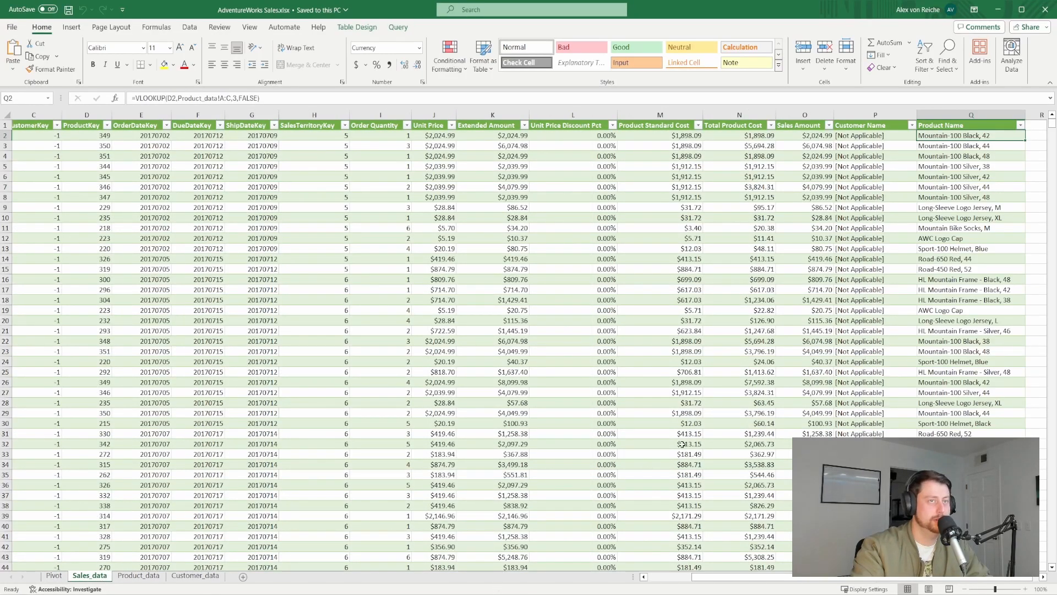
{"action": "left_click", "coordinate": [81, 135]}
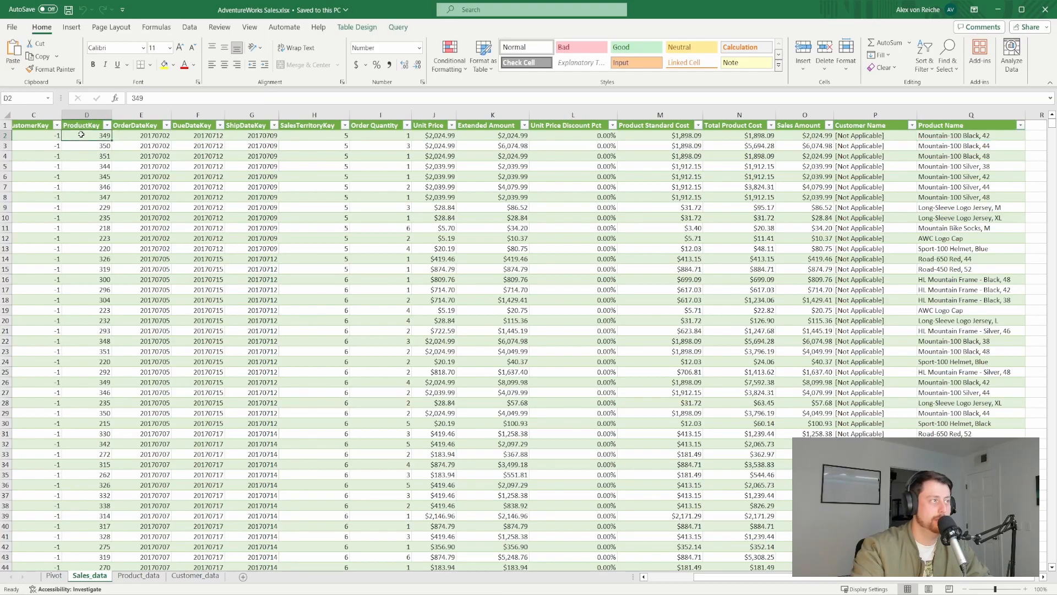
{"action": "left_click", "coordinate": [32, 133]}
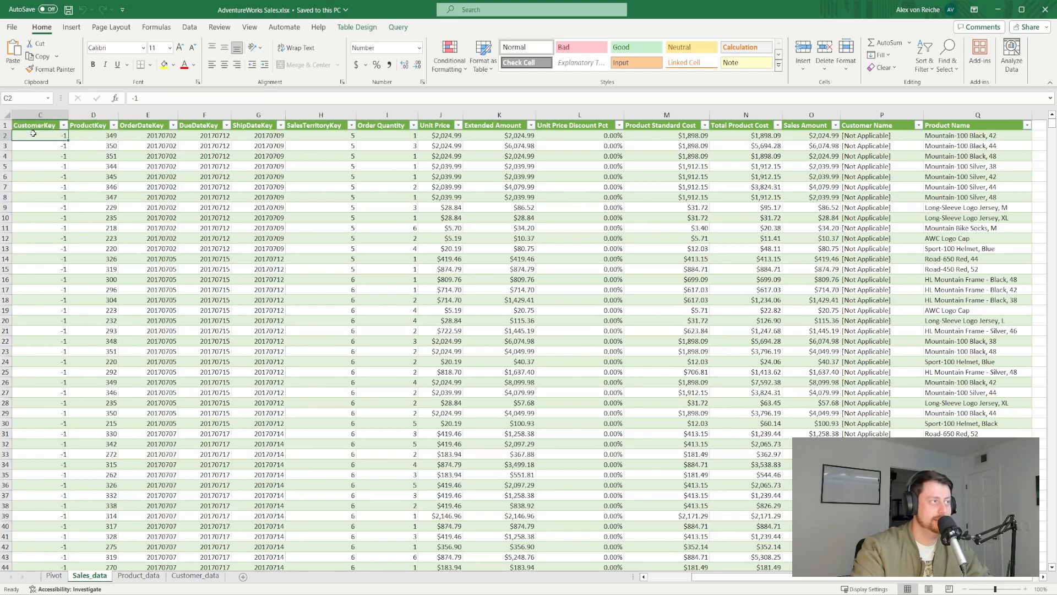
{"action": "left_click_drag", "start_coordinate": [703, 577], "coordinate": [683, 582]}
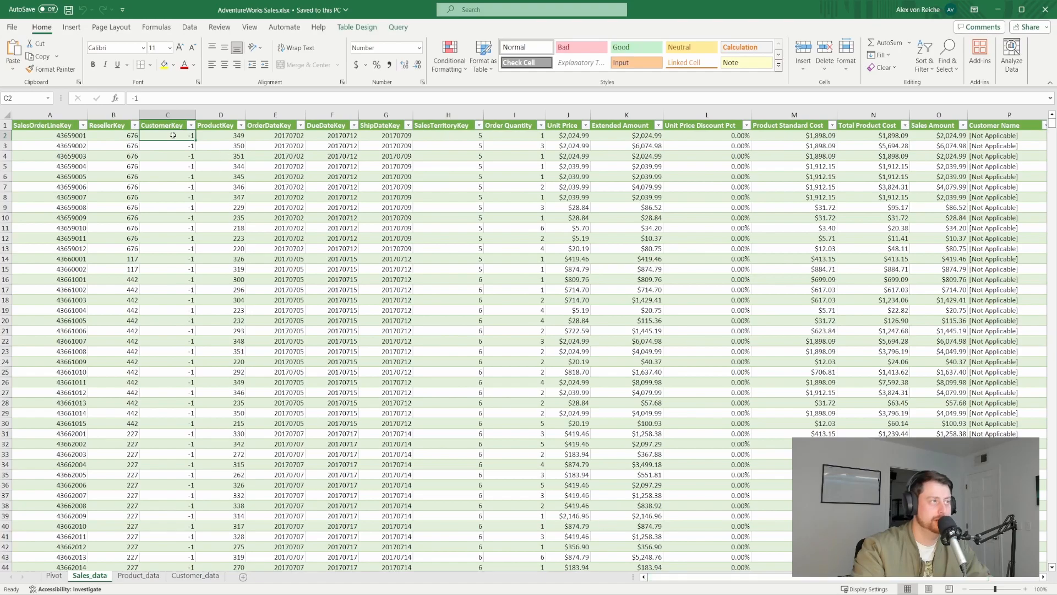
{"action": "left_click", "coordinate": [138, 575]}
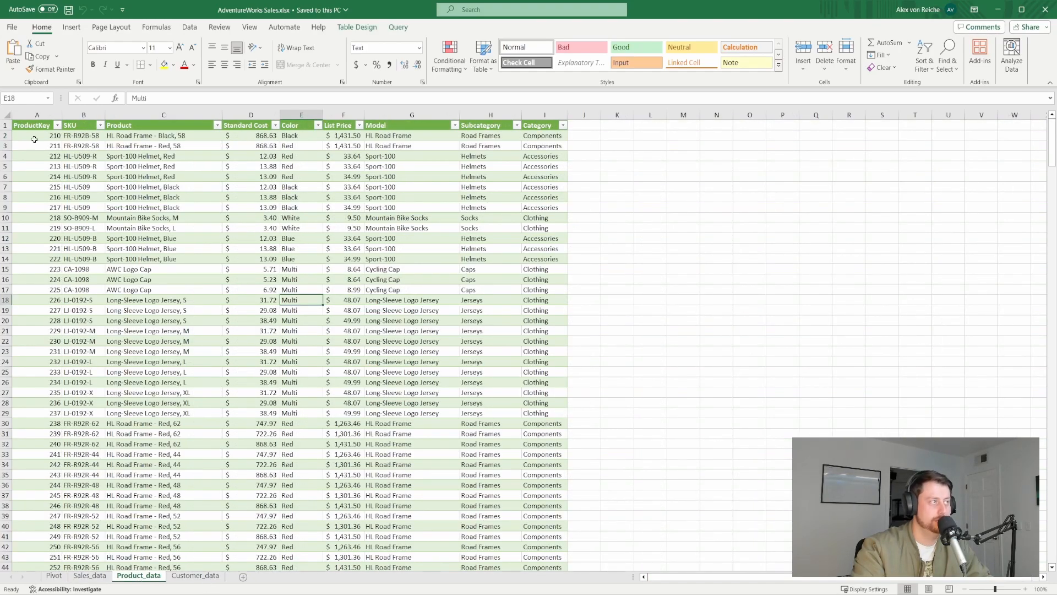
{"action": "left_click", "coordinate": [34, 140]}
{"action": "left_click", "coordinate": [195, 575]}
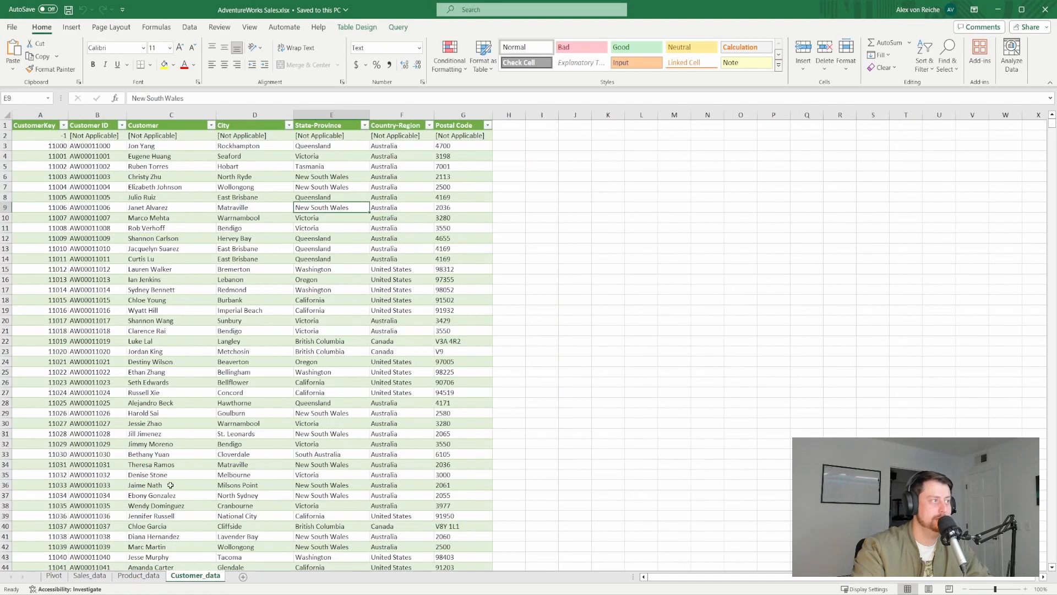
{"action": "left_click", "coordinate": [34, 133]}
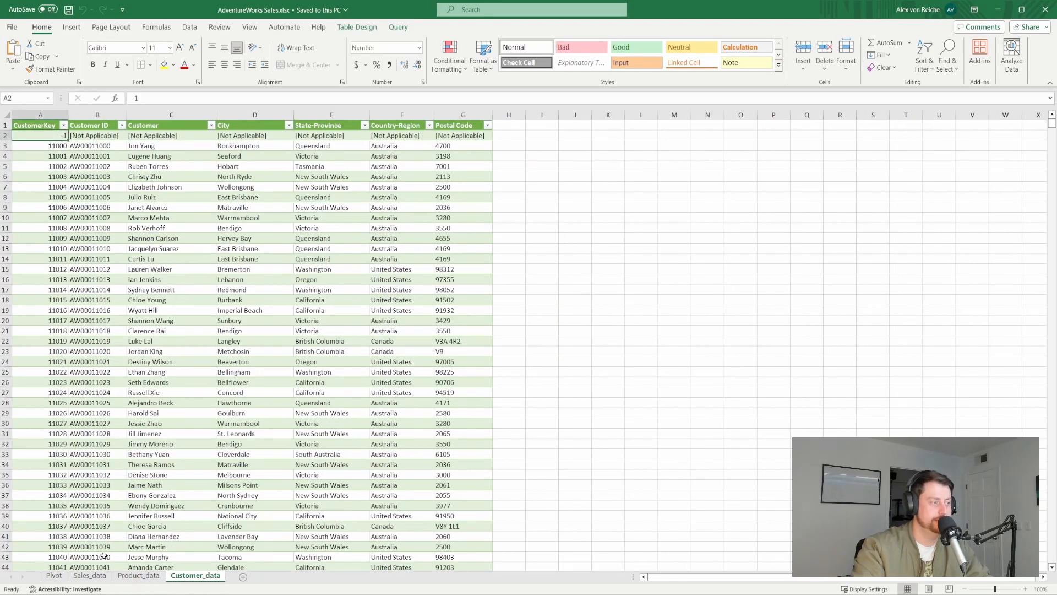
{"action": "left_click", "coordinate": [89, 575]}
Return to Power BI Desktop, delete the relationship between Sales_data and Customer_data, and recreate it by linking their CustomerKey fields.
{"action": "left_click", "coordinate": [178, 594]}
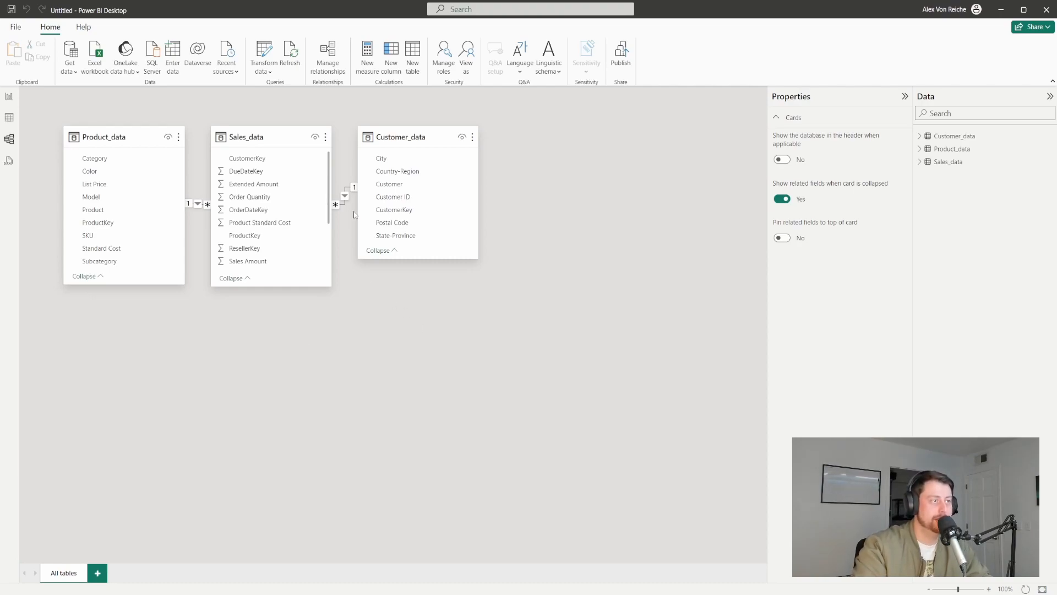
{"action": "right_click", "coordinate": [347, 195]}
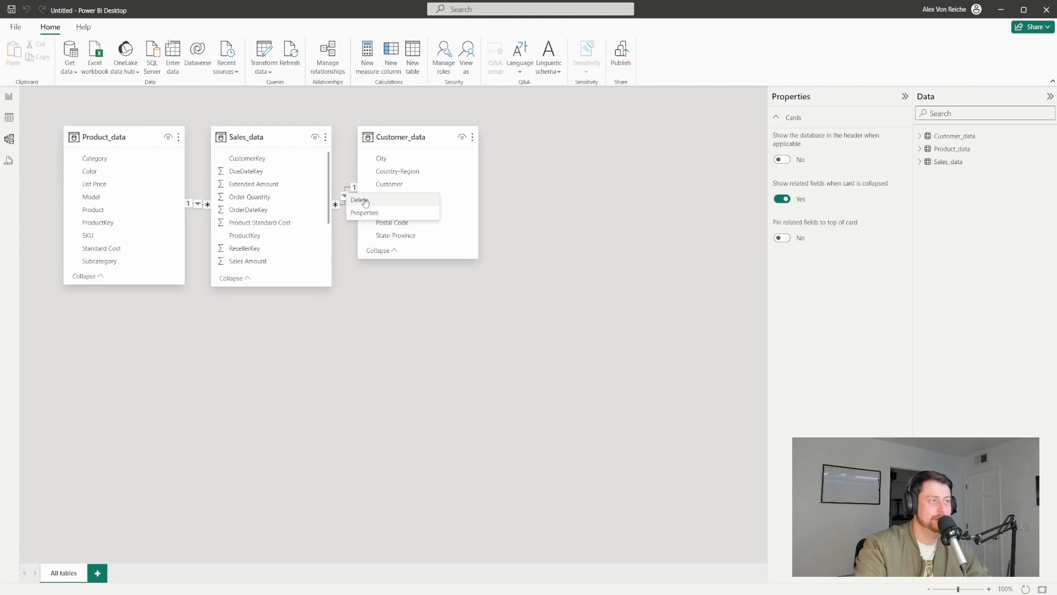
{"action": "left_click", "coordinate": [366, 200]}
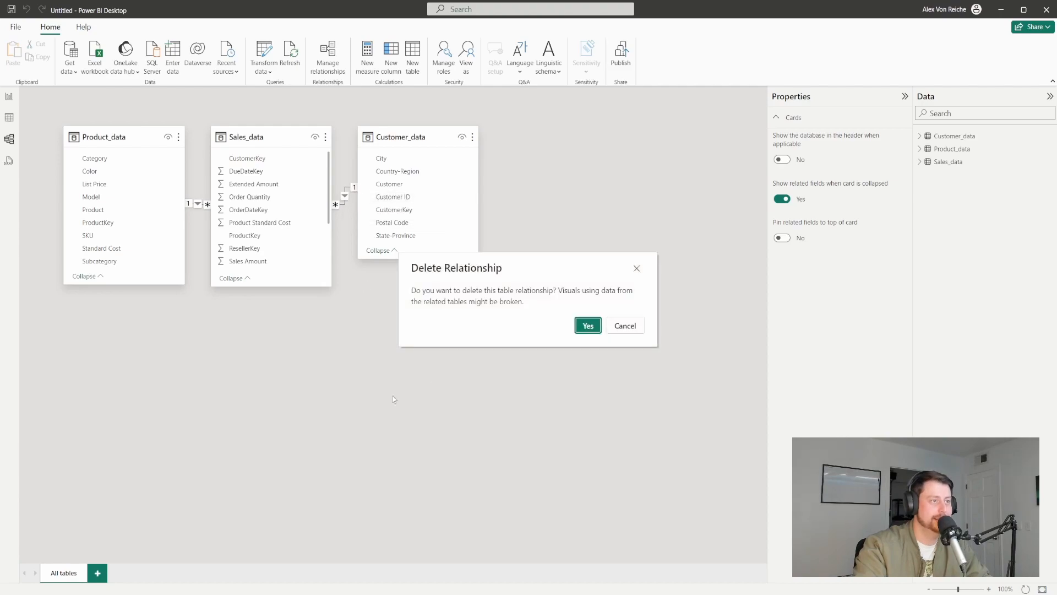
{"action": "left_click", "coordinate": [587, 326]}
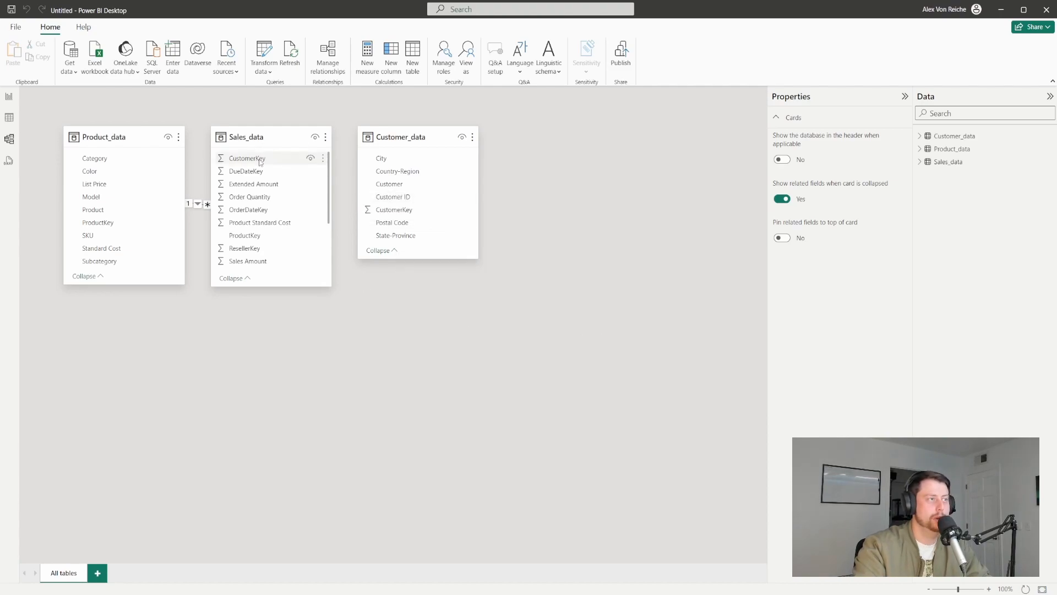
{"action": "left_click_drag", "start_coordinate": [260, 160], "coordinate": [380, 214]}
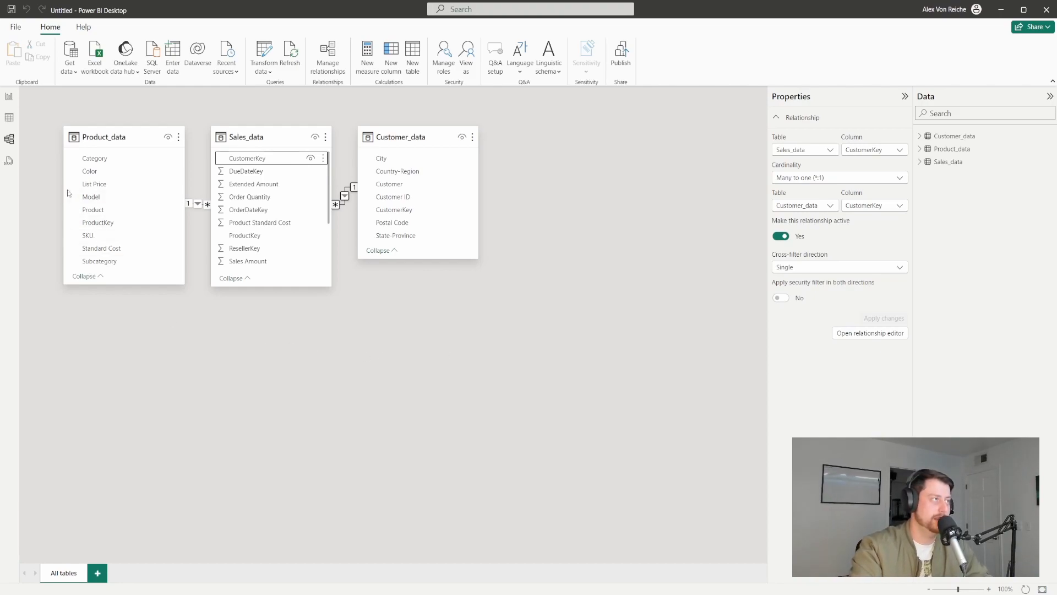
Insert a matrix visual on the report page with Product from Product_data as rows and Customer from Customer_data as columns.
{"action": "left_click", "coordinate": [8, 98]}
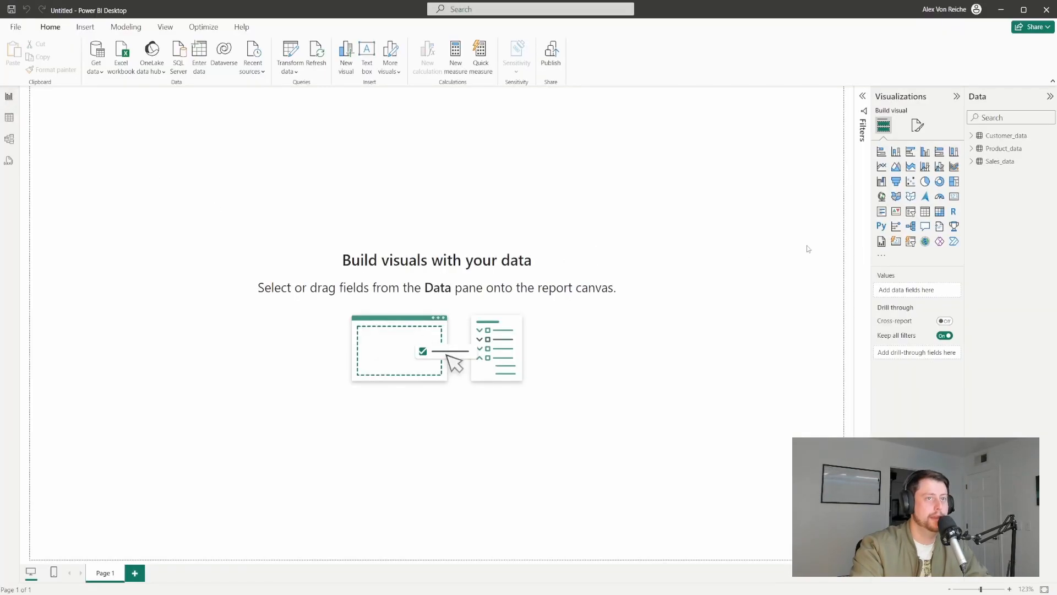
{"action": "left_click", "coordinate": [939, 212]}
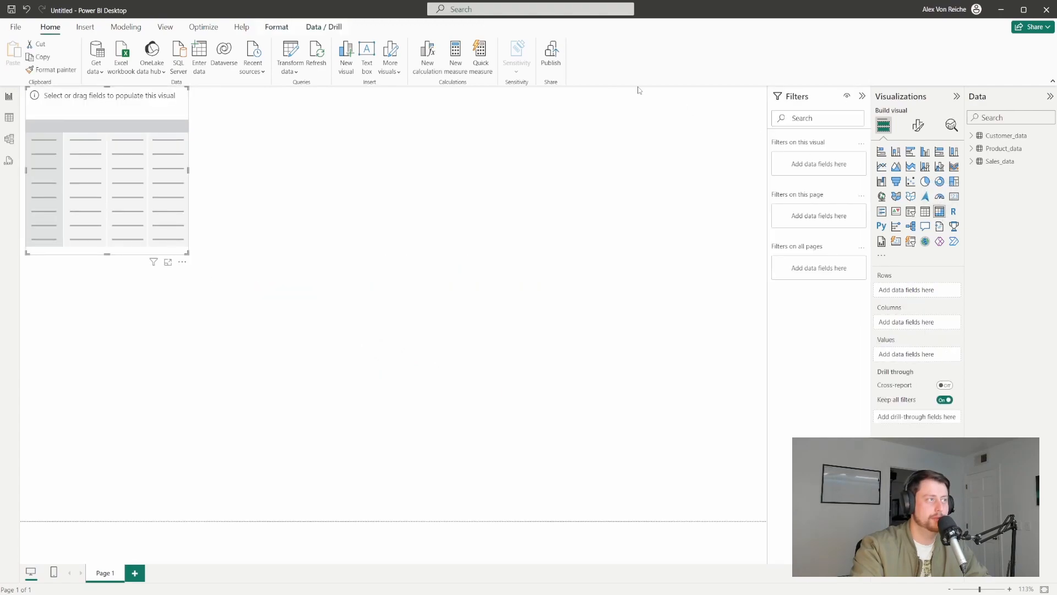
{"action": "left_click", "coordinate": [973, 149]}
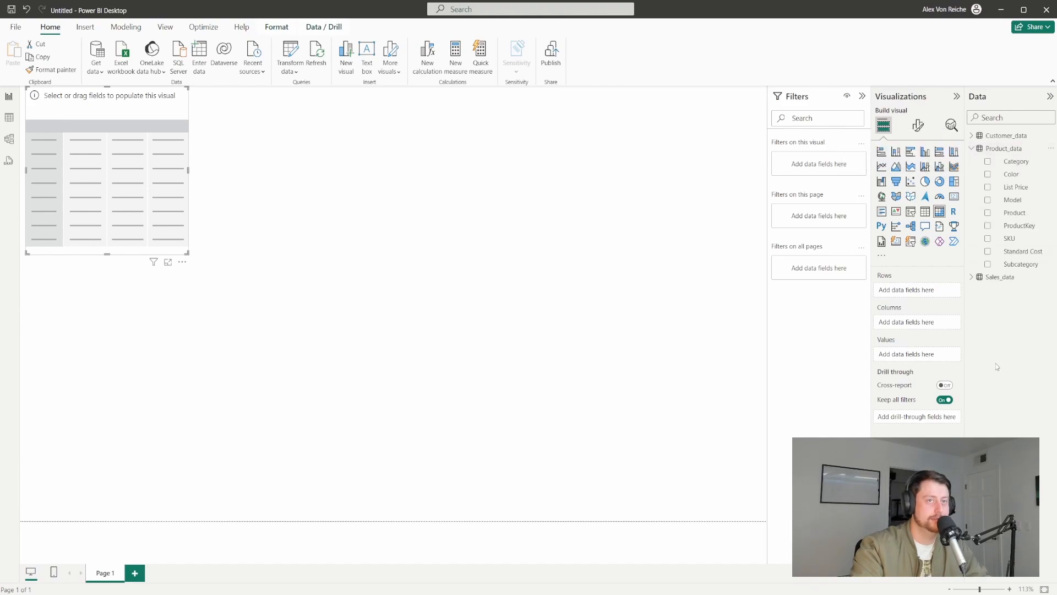
{"action": "left_click", "coordinate": [988, 214]}
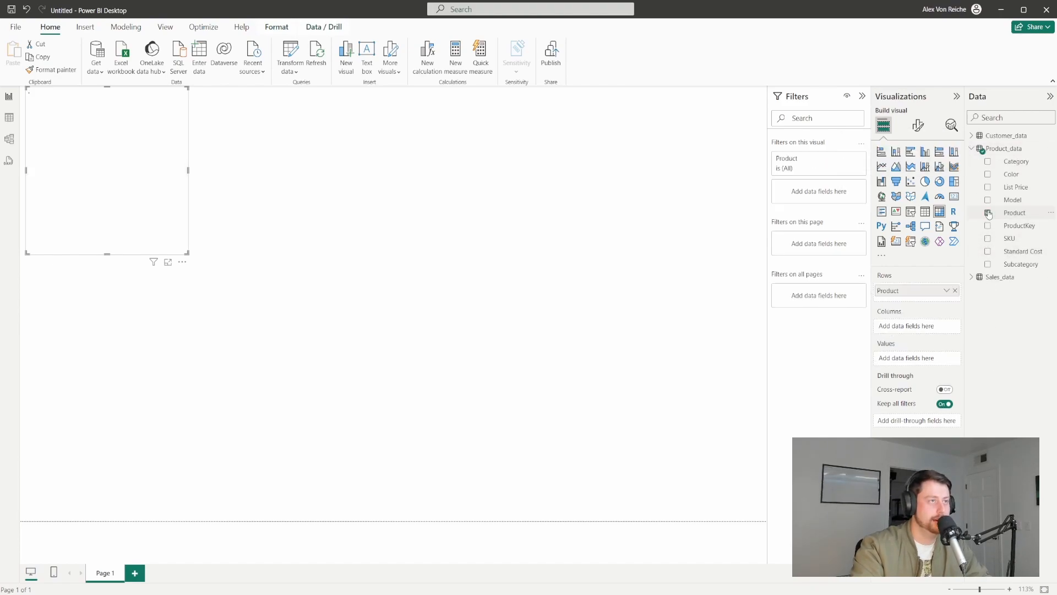
{"action": "left_click", "coordinate": [973, 137]}
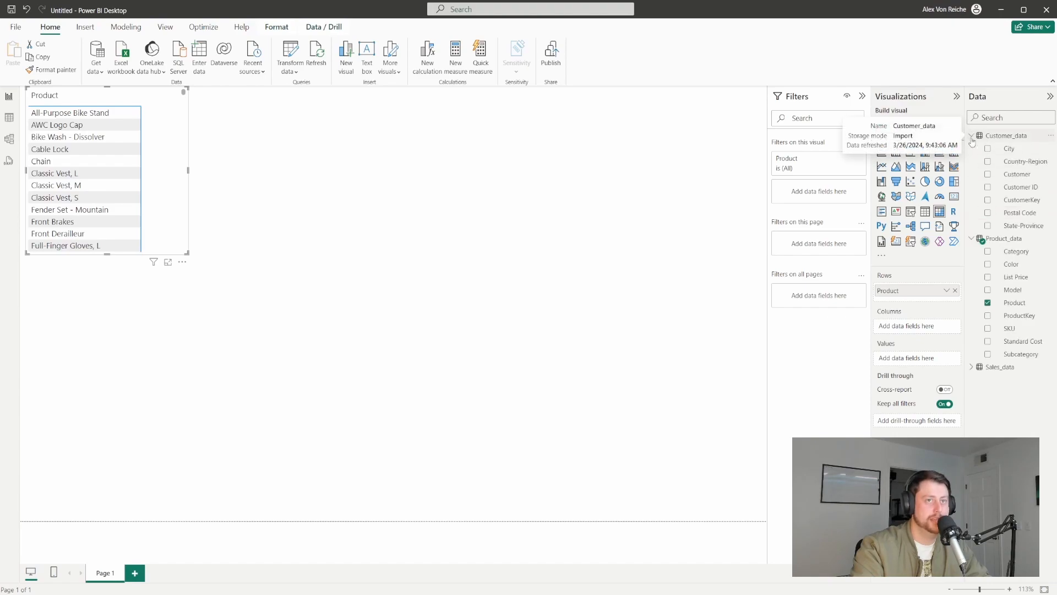
{"action": "left_click", "coordinate": [987, 176]}
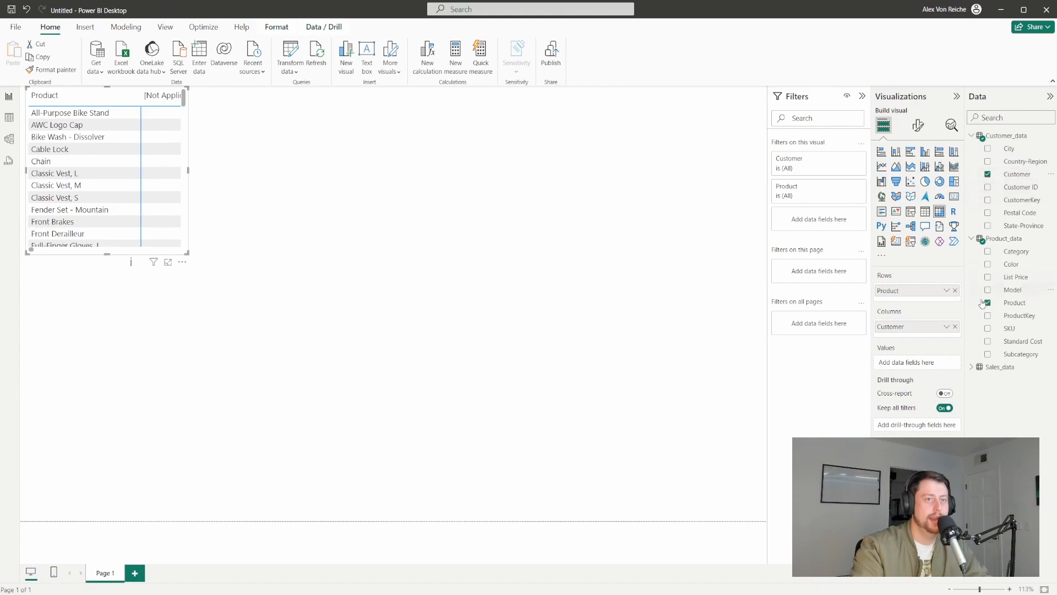
Add Total Product Cost and Product Standard Cost from Sales_data as the matrix values.
{"action": "left_click", "coordinate": [975, 367]}
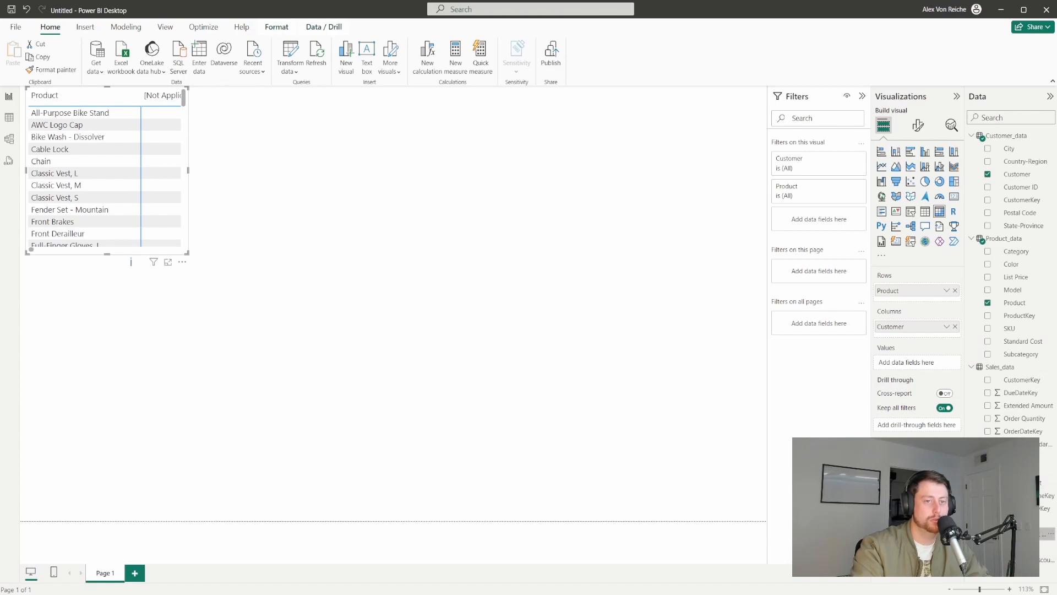
{"action": "left_click", "coordinate": [988, 533]}
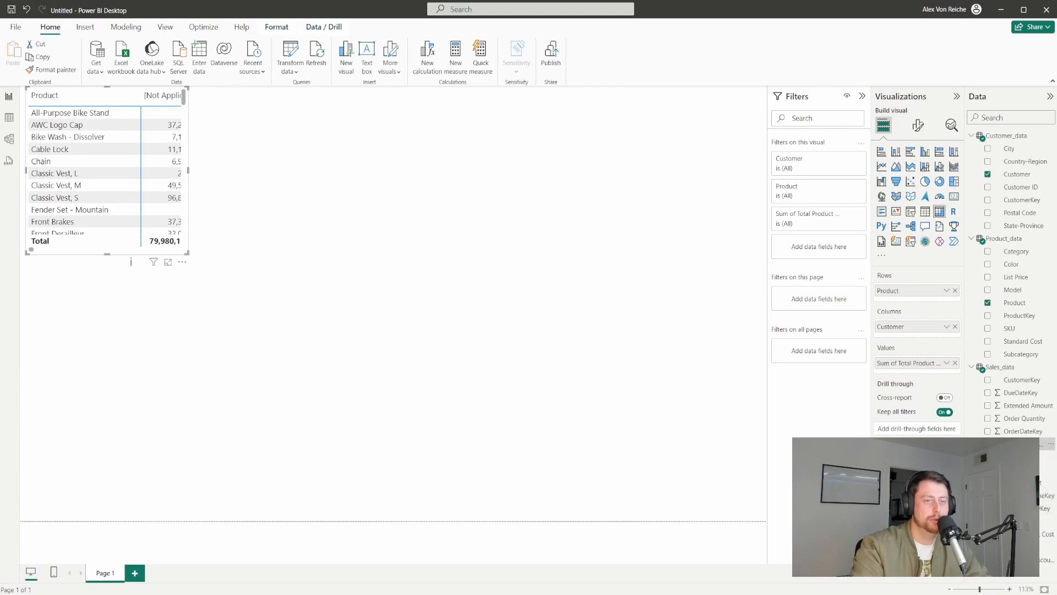
{"action": "left_click", "coordinate": [988, 444]}
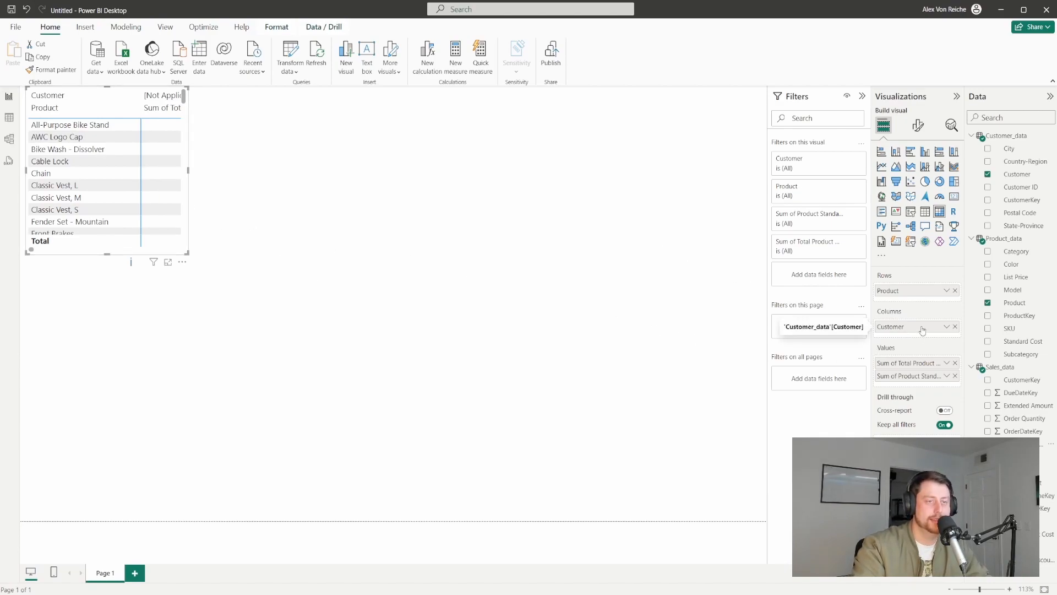
Rearrange the matrix with Customer above Product in the rows and Product Standard Cost as the first value, and enlarge the visual.
{"action": "left_click_drag", "start_coordinate": [923, 329], "coordinate": [916, 287]}
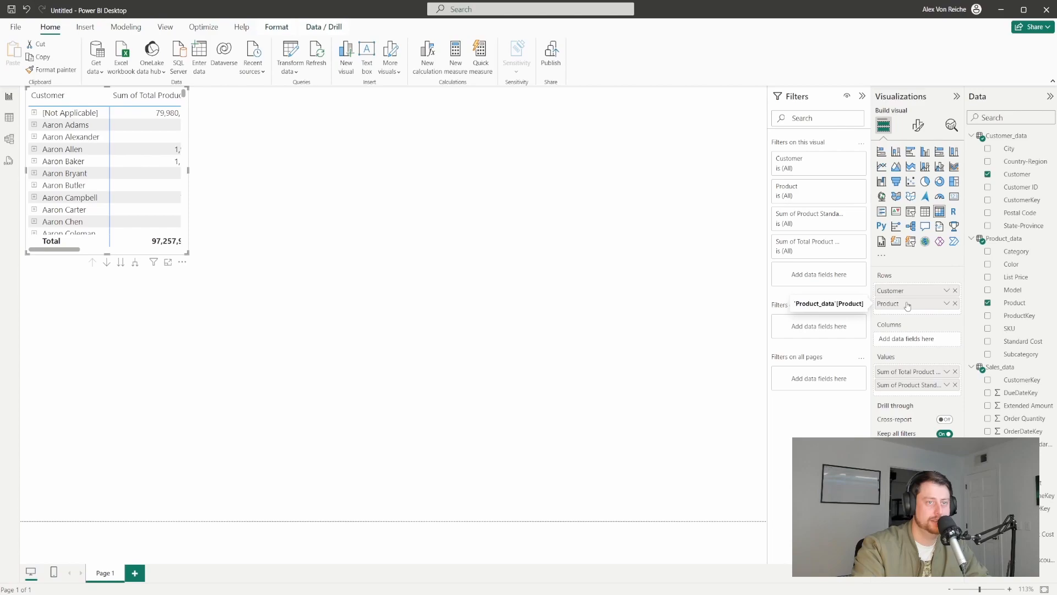
{"action": "left_click_drag", "start_coordinate": [907, 389], "coordinate": [907, 373]}
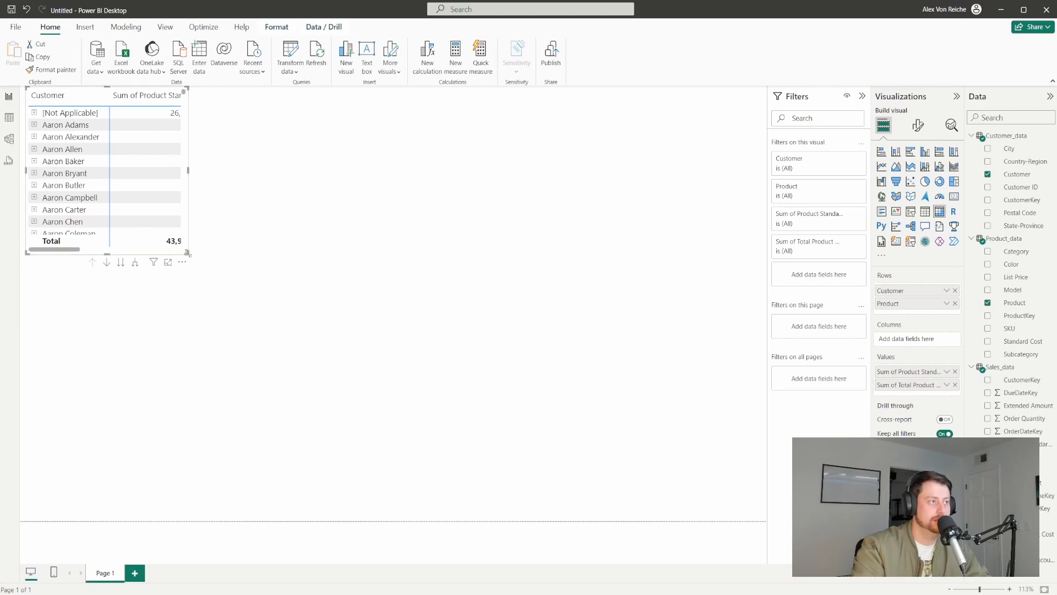
{"action": "left_click_drag", "start_coordinate": [187, 253], "coordinate": [380, 524]}
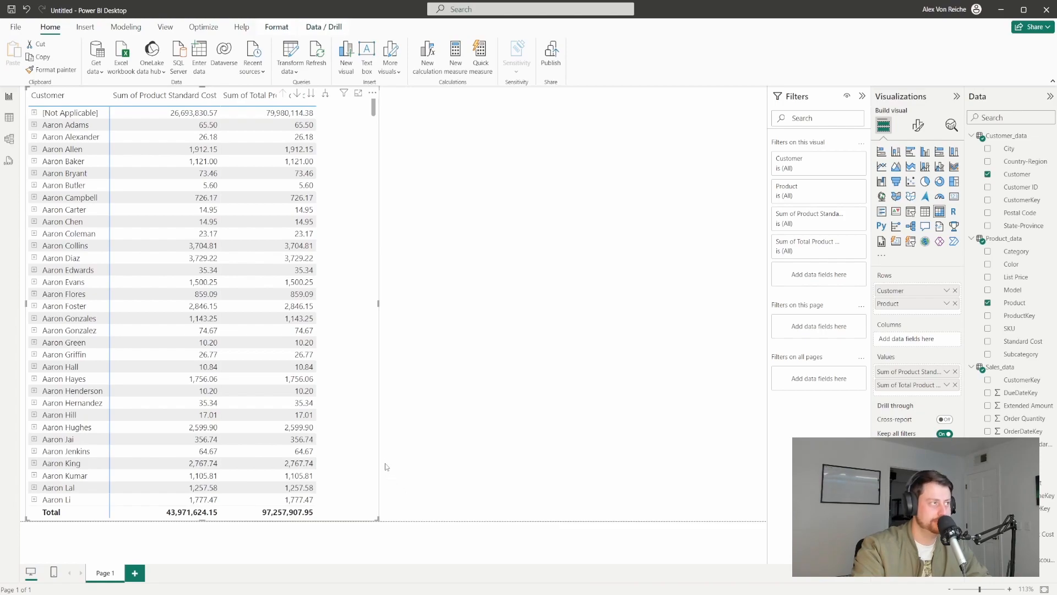
Expand all customers in the matrix down to the product level and look through the rows.
{"action": "left_click", "coordinate": [34, 126]}
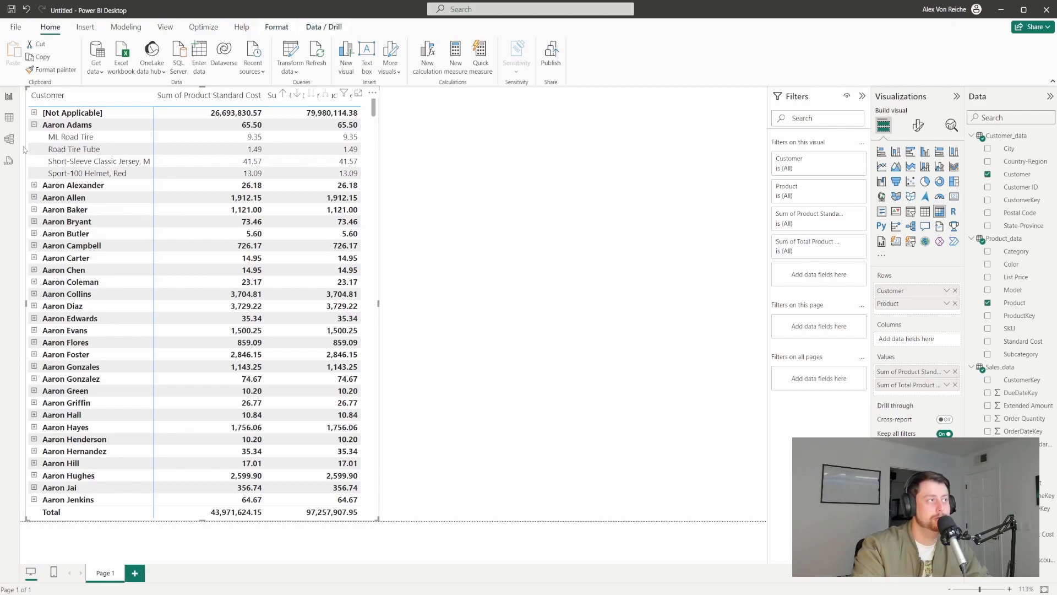
{"action": "left_click", "coordinate": [34, 125]}
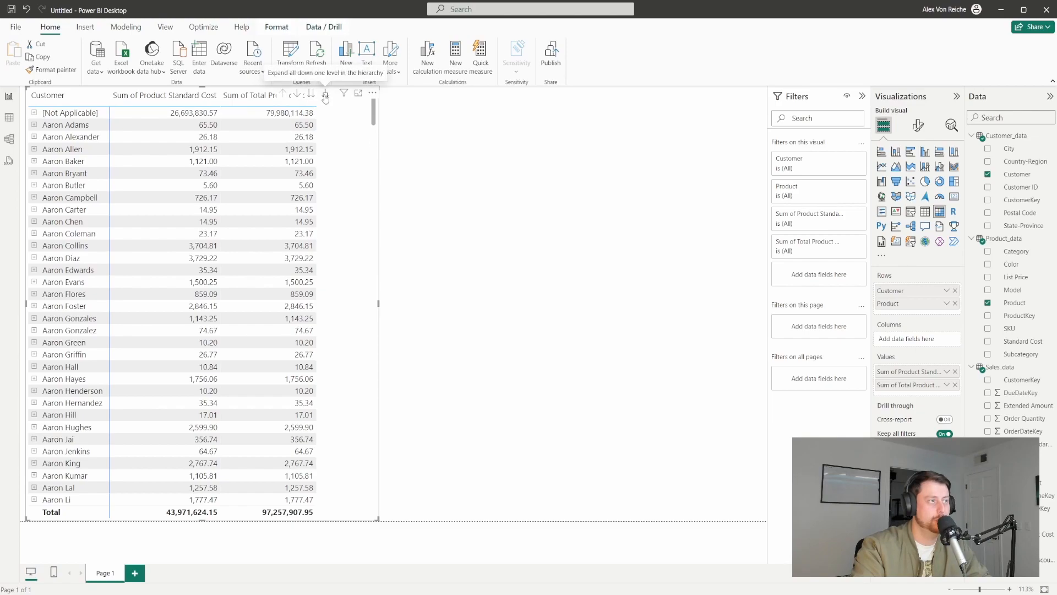
{"action": "left_click", "coordinate": [325, 97]}
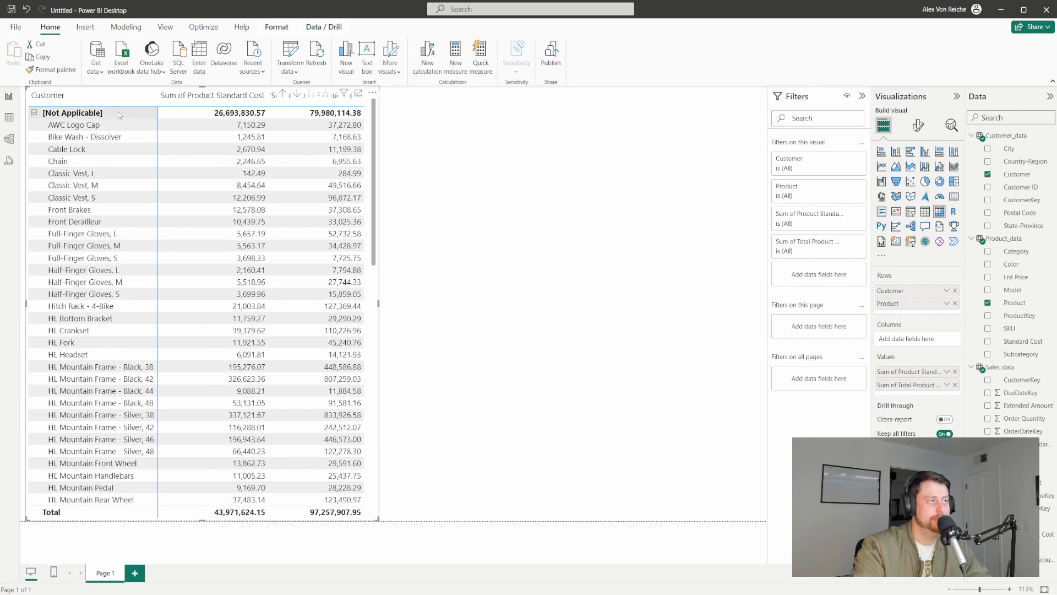
{"action": "scroll", "coordinate": [213, 358], "scroll_direction": "down", "scroll_amount": 20}
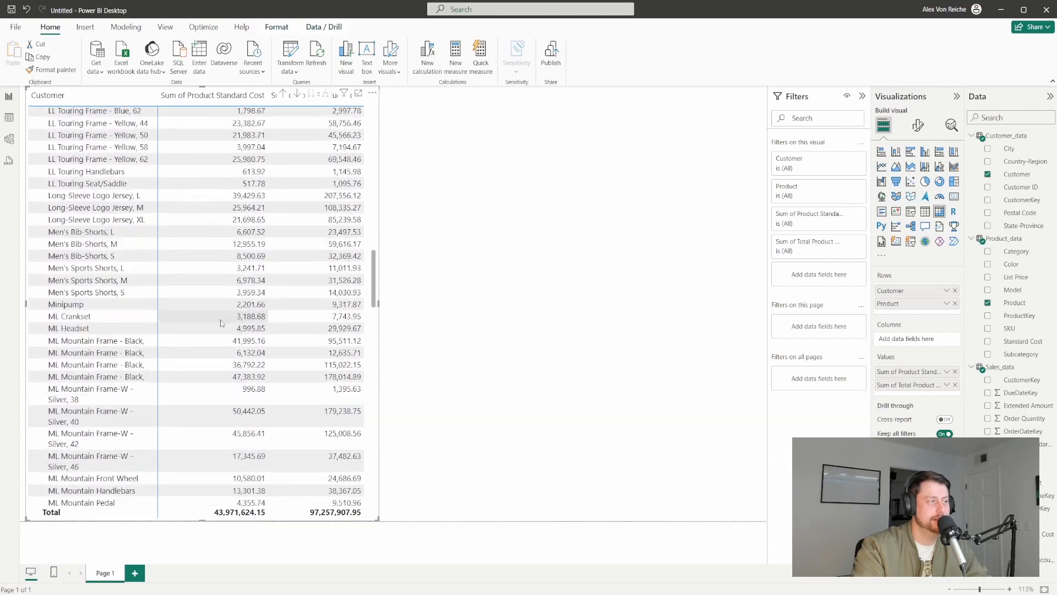
{"action": "scroll", "coordinate": [297, 350], "scroll_direction": "down", "scroll_amount": 15}
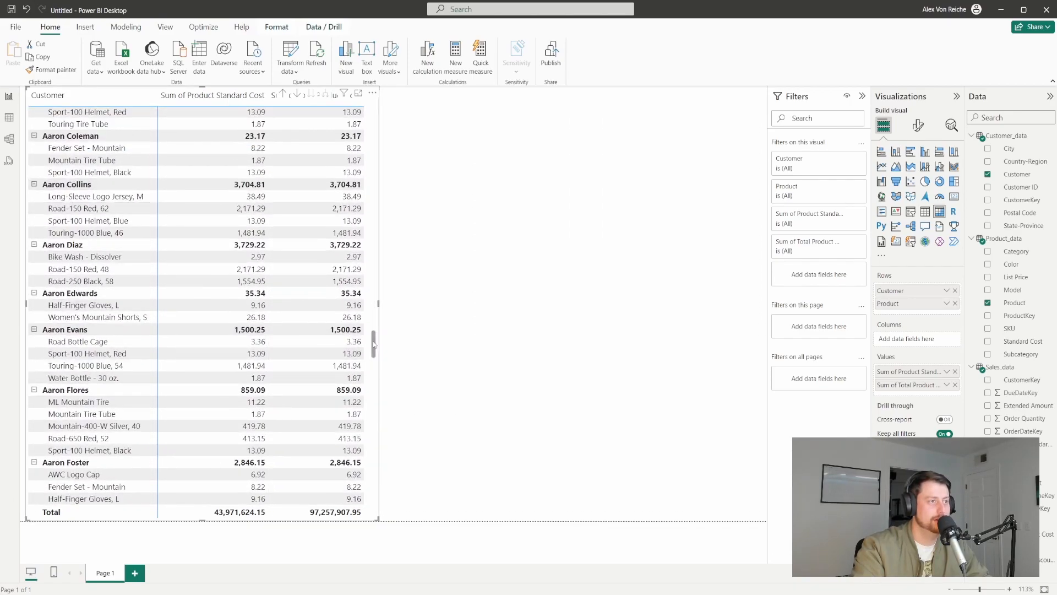
{"action": "left_click_drag", "start_coordinate": [373, 345], "coordinate": [396, 132]}
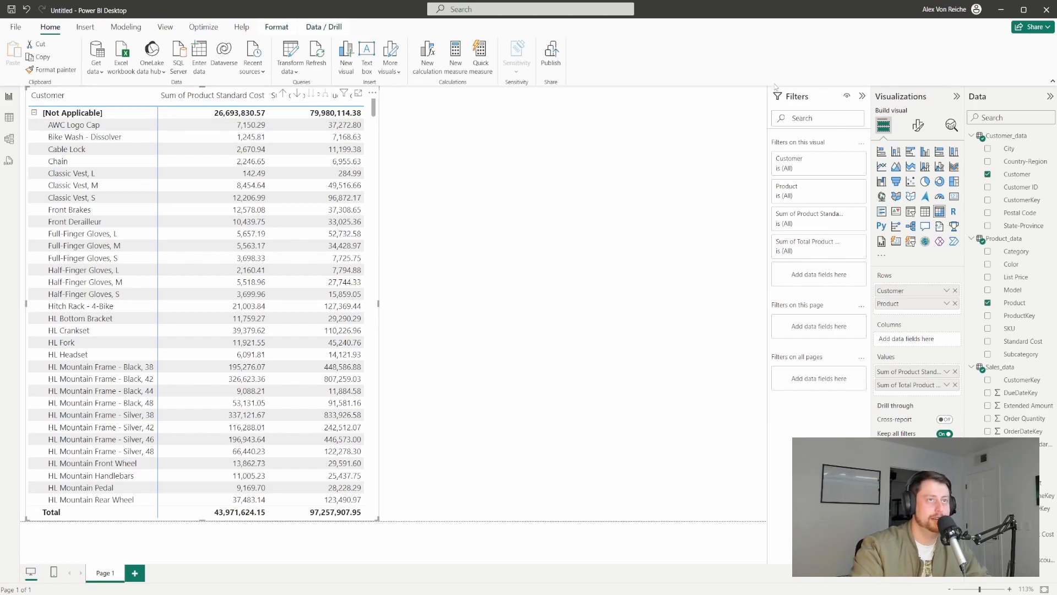
Filter the matrix by Customer to include every customer except [Not Applicable].
{"action": "left_click", "coordinate": [841, 163]}
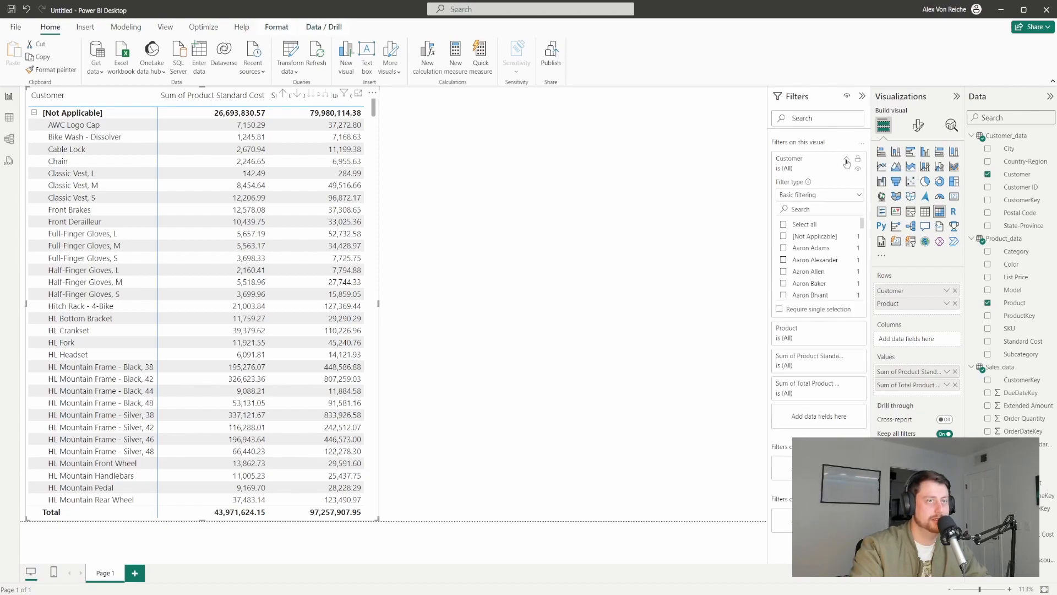
{"action": "left_click", "coordinate": [784, 226]}
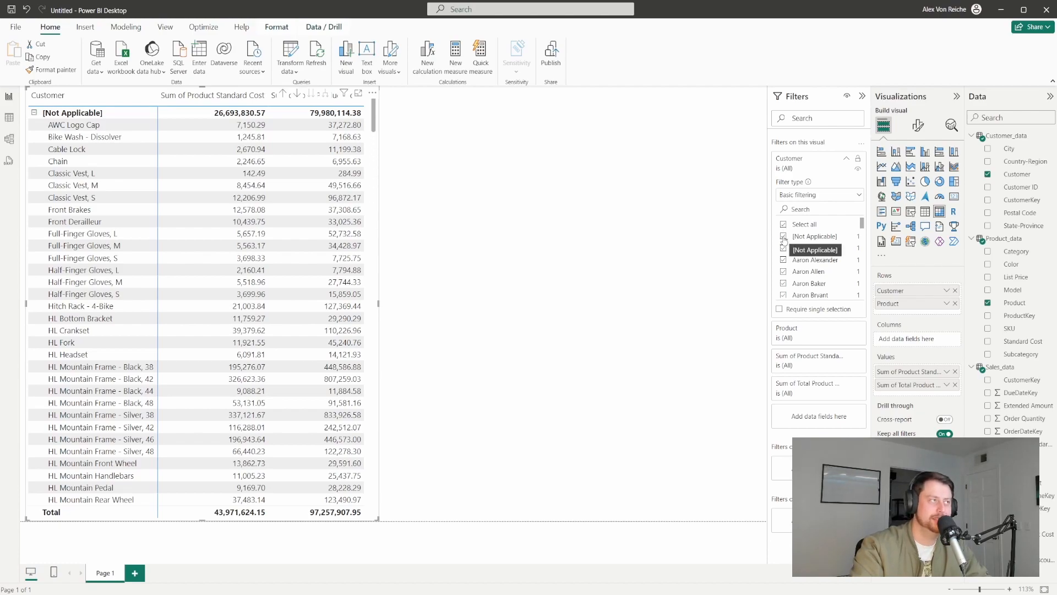
{"action": "left_click", "coordinate": [783, 237]}
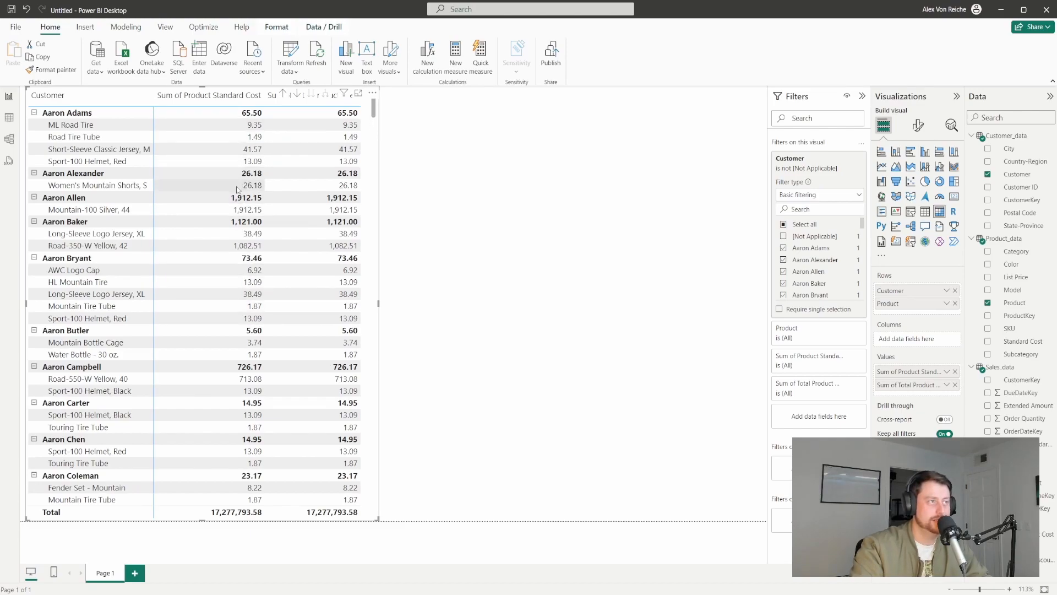
{"action": "left_click", "coordinate": [460, 177]}
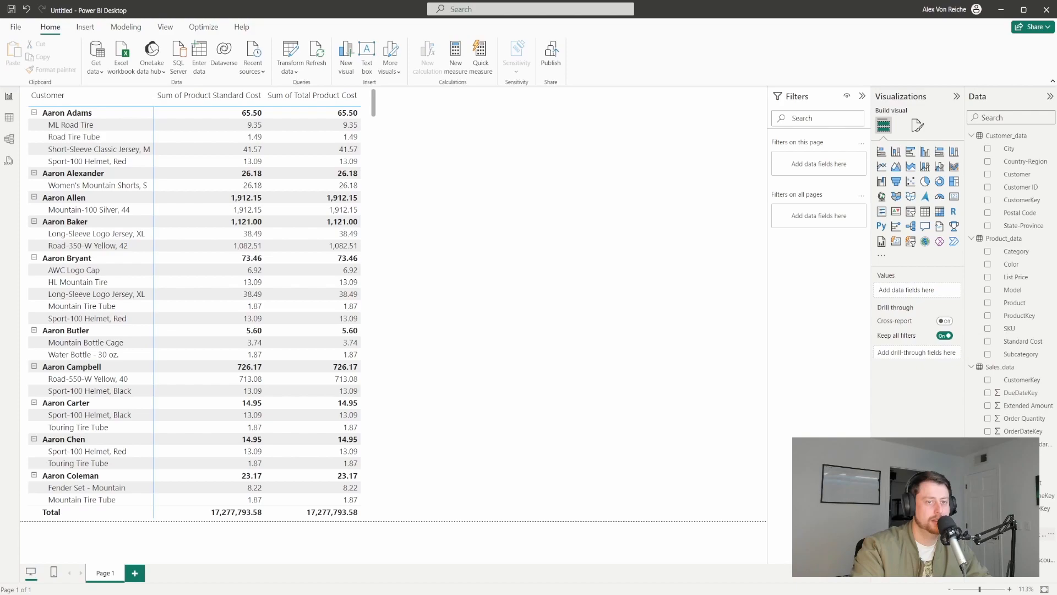
Format the Total Product Cost column of Sales_data as dollar currency with 0 decimal places.
{"action": "left_click", "coordinate": [1026, 534]}
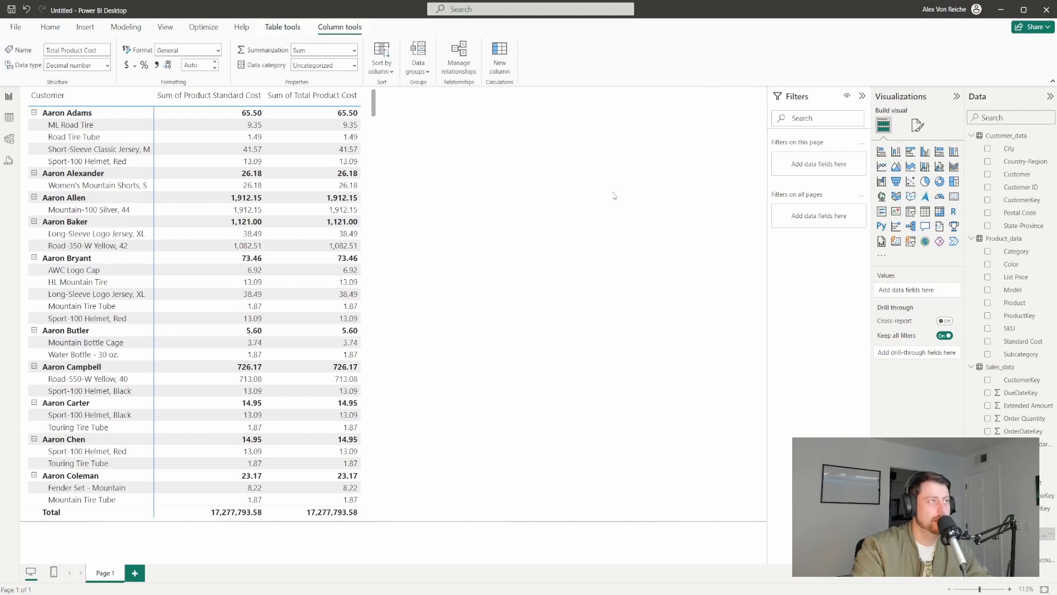
{"action": "left_click", "coordinate": [128, 65]}
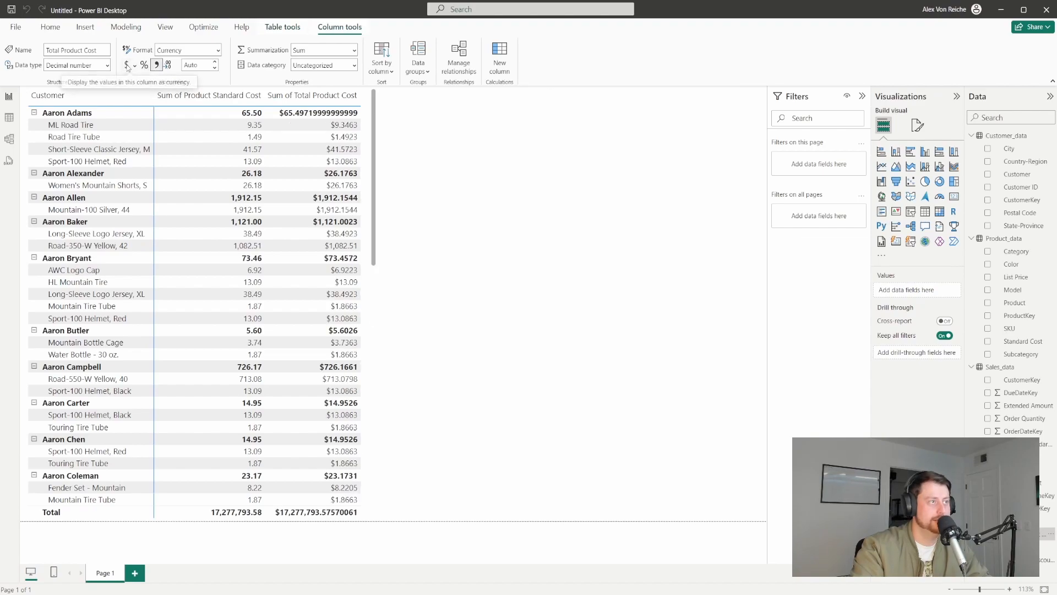
{"action": "left_click", "coordinate": [192, 64]}
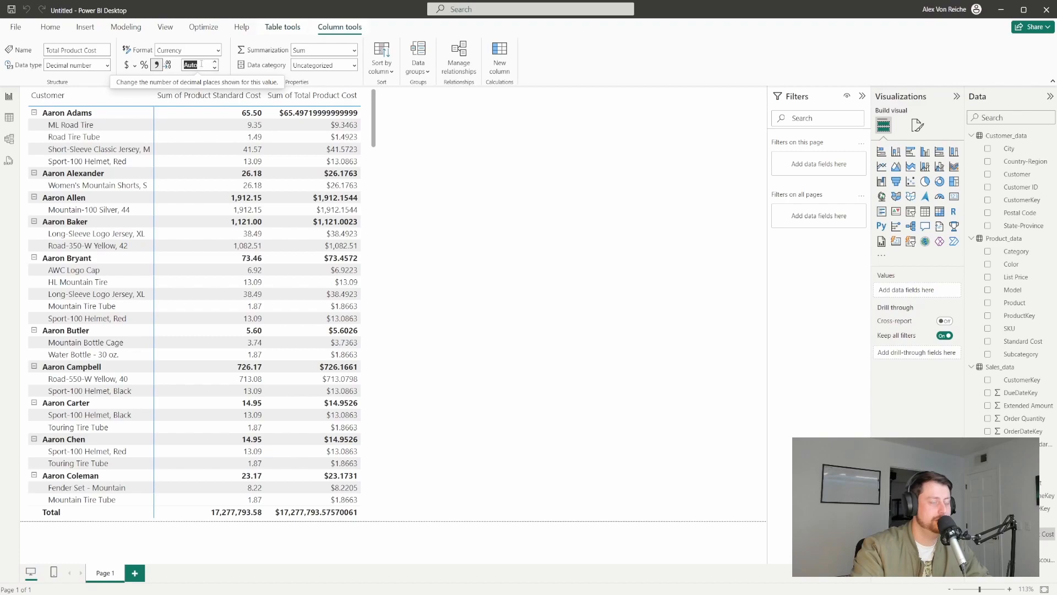
{"action": "left_click", "coordinate": [201, 64]}
{"action": "key", "text": "BackSpace"}
{"action": "key", "text": "BackSpace"}
{"action": "key", "text": "BackSpace"}
{"action": "key", "text": "BackSpace"}
{"action": "type", "text": "0"}
{"action": "key", "text": "Return"}
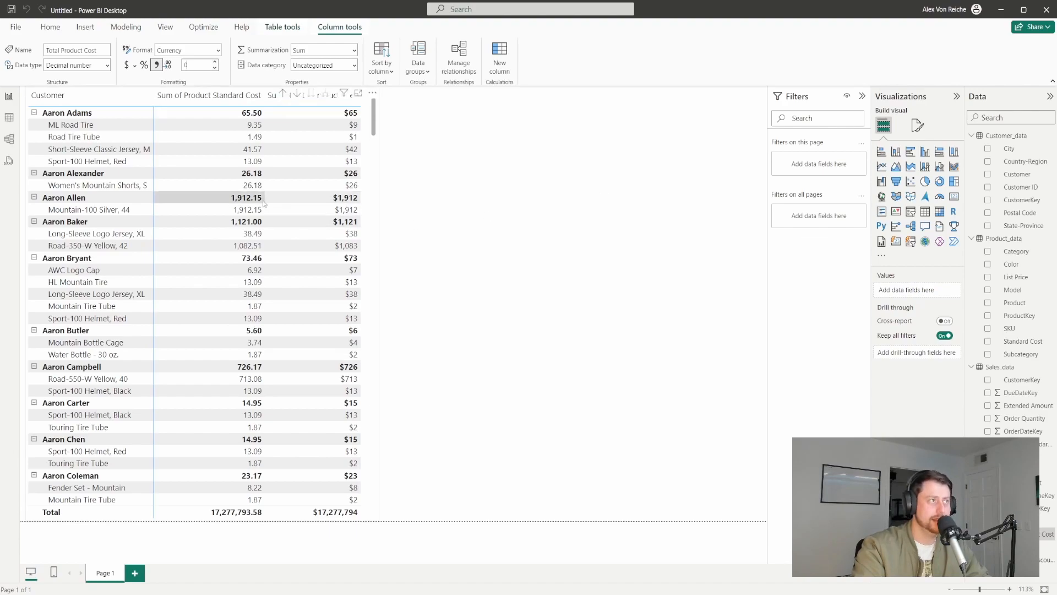
{"action": "left_click", "coordinate": [374, 259]}
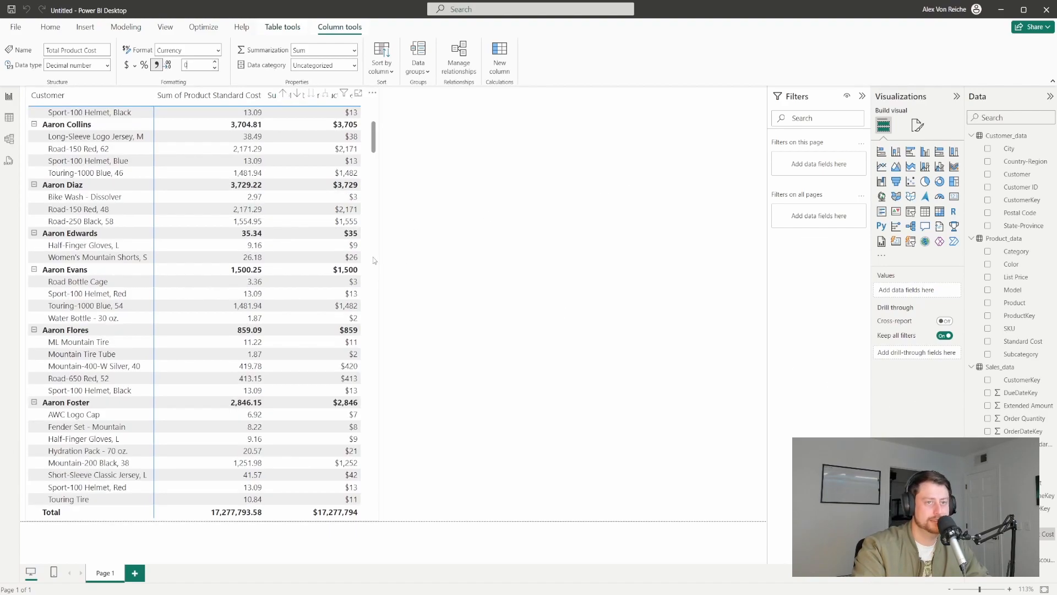
Format the Product Standard Cost column of Sales_data as dollar currency with 0 decimal places.
{"action": "left_click", "coordinate": [1024, 444]}
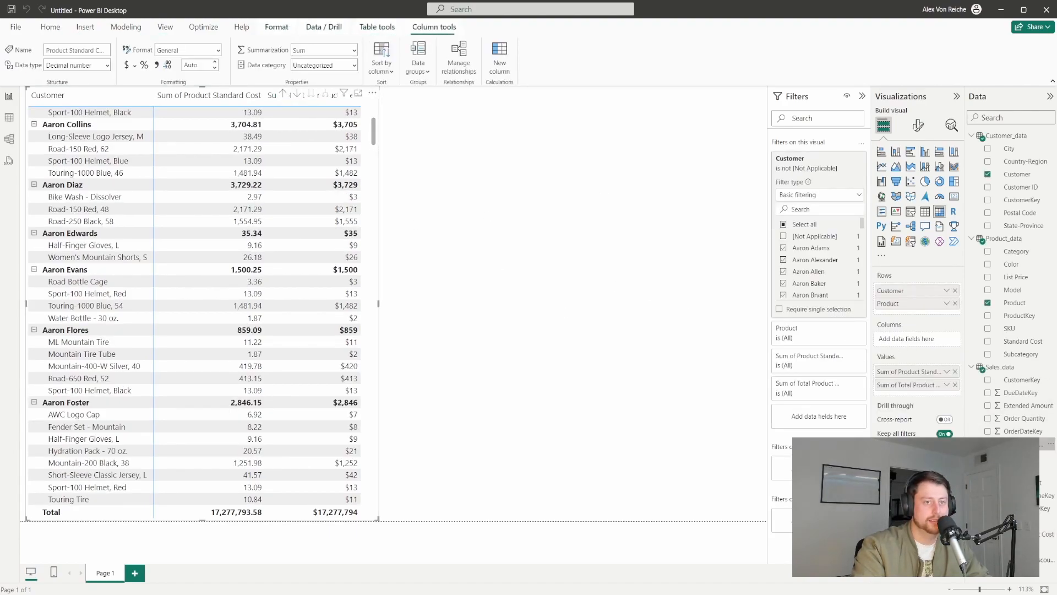
{"action": "left_click", "coordinate": [127, 65]}
{"action": "left_click", "coordinate": [192, 65]}
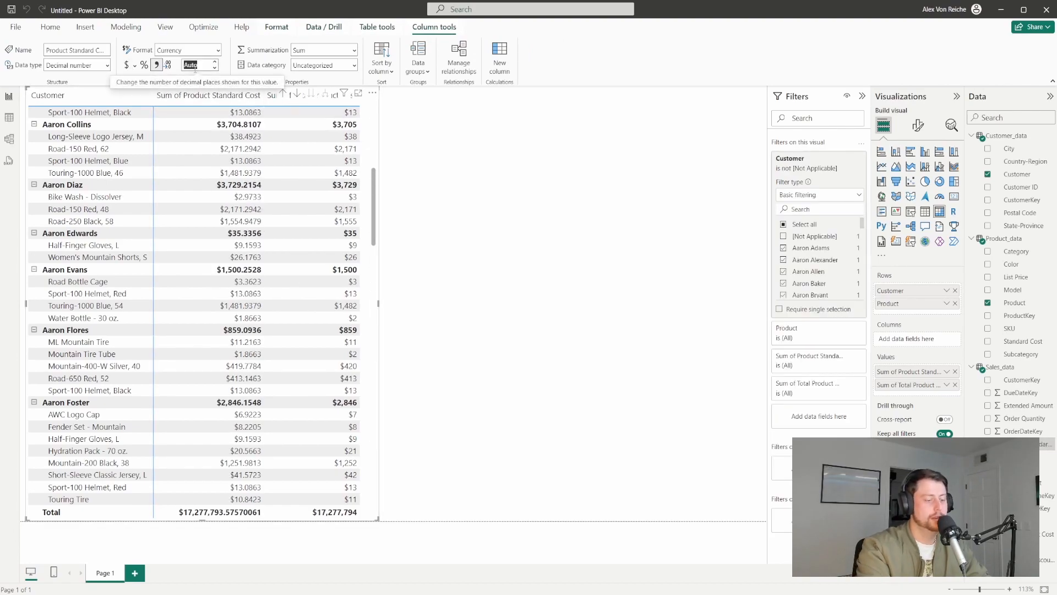
{"action": "type", "text": "0"}
{"action": "key", "text": "Return"}
{"action": "scroll", "coordinate": [361, 219], "scroll_direction": "up", "scroll_amount": 10}
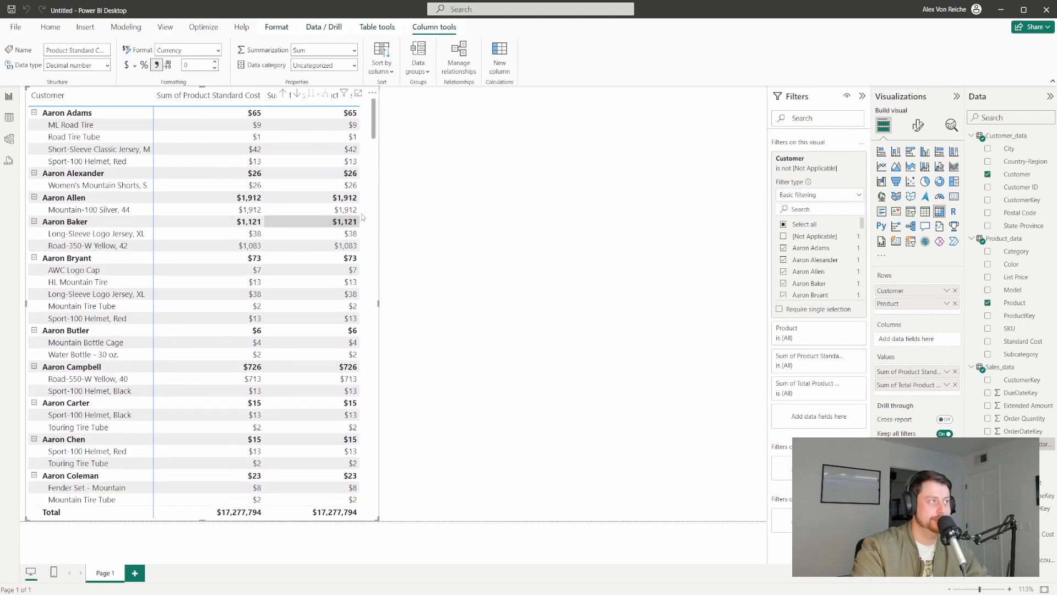
{"action": "left_click", "coordinate": [413, 170]}
{"action": "left_click", "coordinate": [373, 177]}
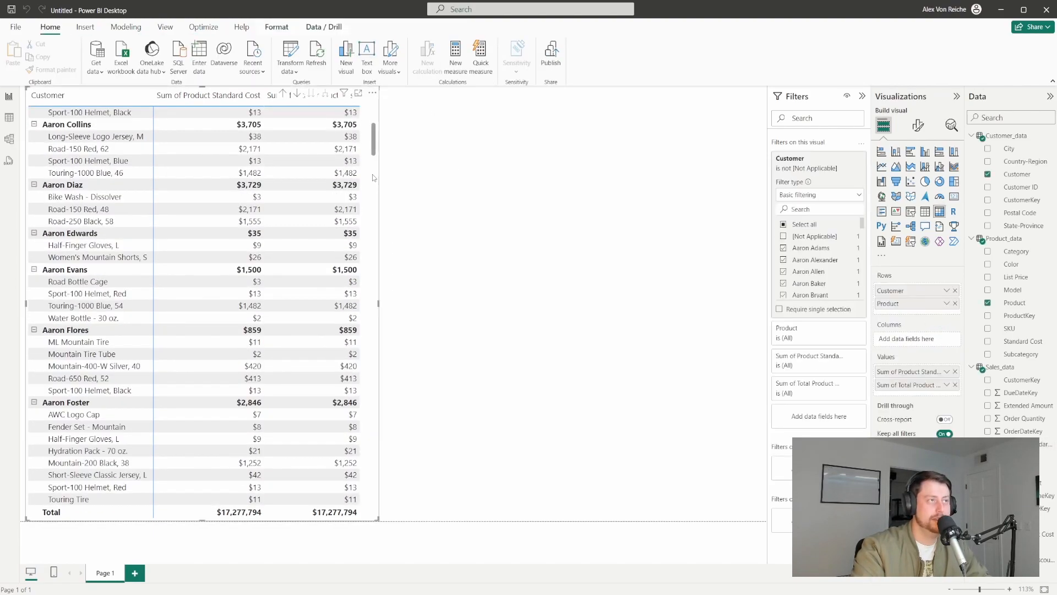
Rename the matrix's first value field as Product Standard Cost, without the "Sum of" prefix.
{"action": "double_click", "coordinate": [920, 376]}
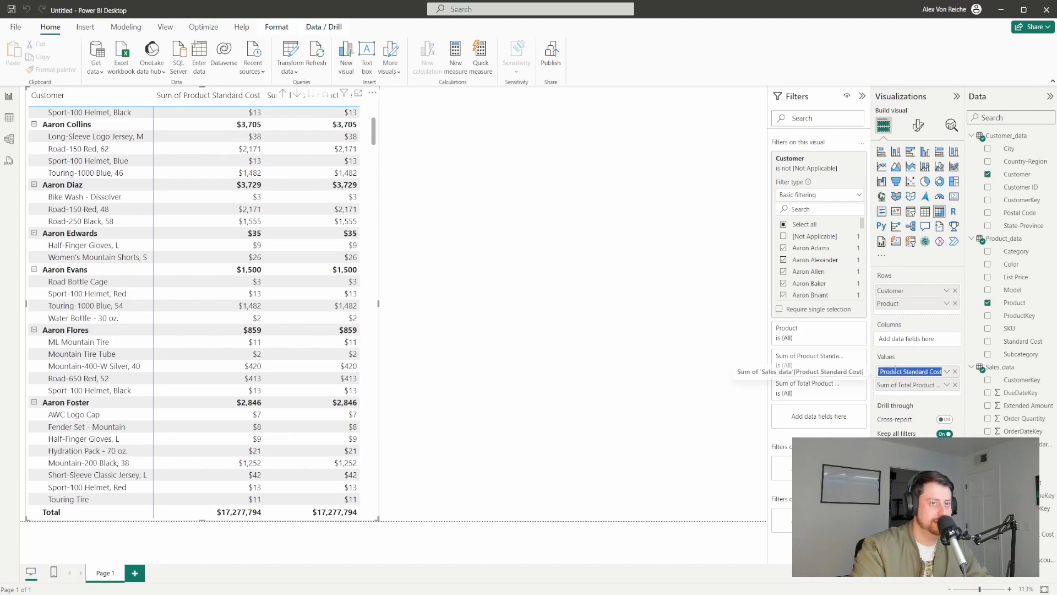
{"action": "type", "text": "Prodduc"}
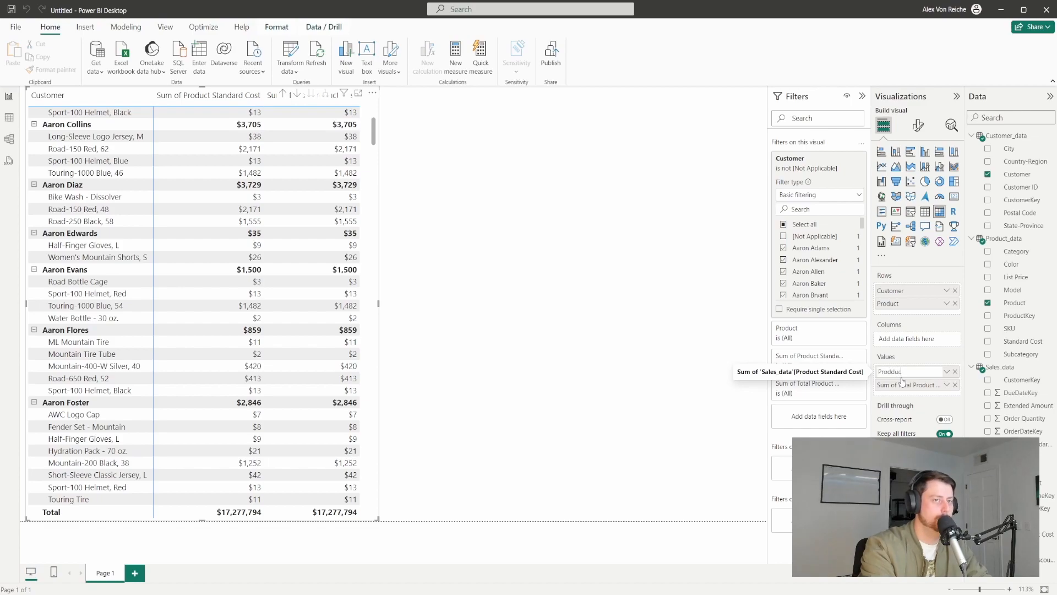
{"action": "key", "text": "BackSpace"}
{"action": "key", "text": "BackSpace"}
{"action": "key", "text": "BackSpace"}
{"action": "type", "text": "uct Standard Cost"}
{"action": "key", "text": "Return"}
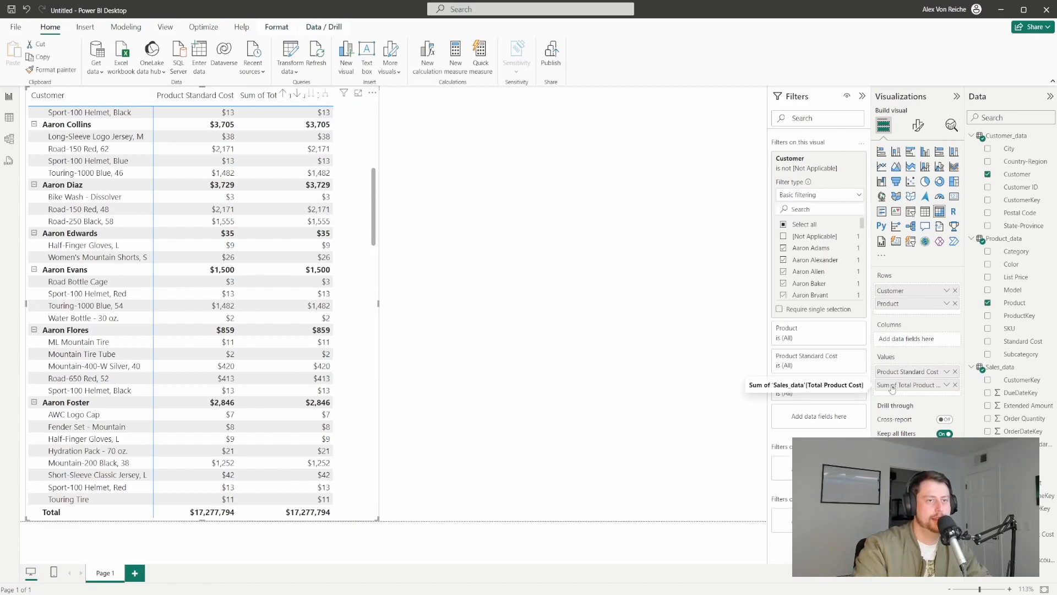
Rename the matrix's second value field as Total Product Cost, without the "Sum of" prefix.
{"action": "double_click", "coordinate": [893, 385]}
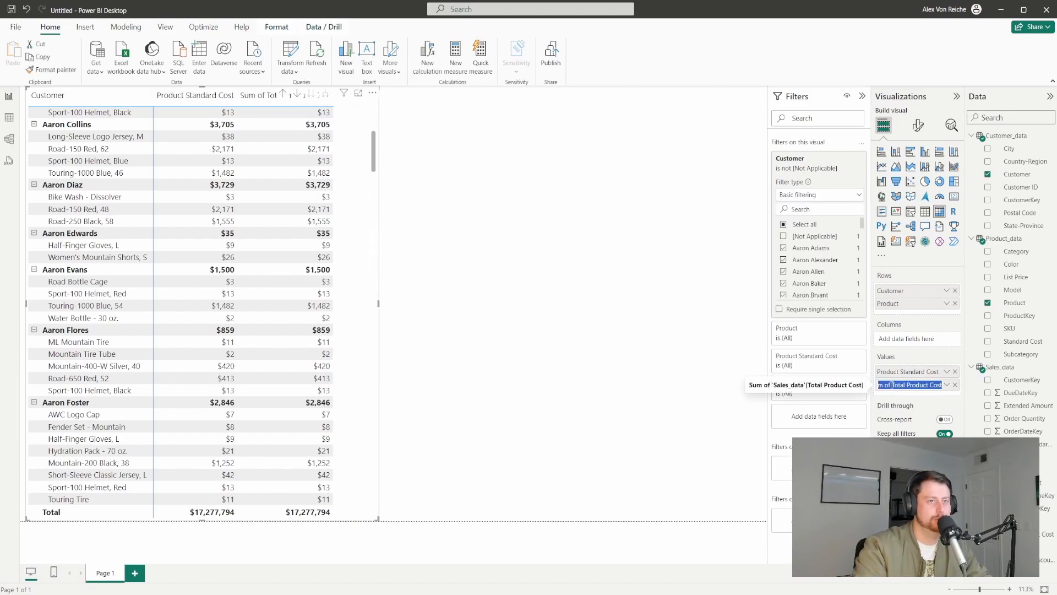
{"action": "type", "text": "T"}
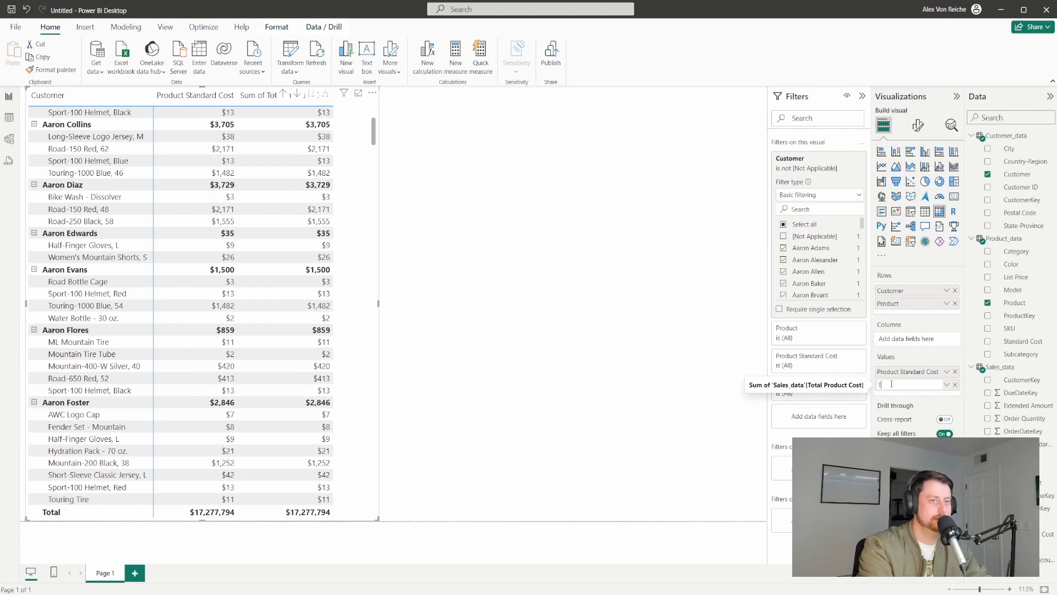
{"action": "type", "text": "otal Product Cost"}
{"action": "key", "text": "Return"}
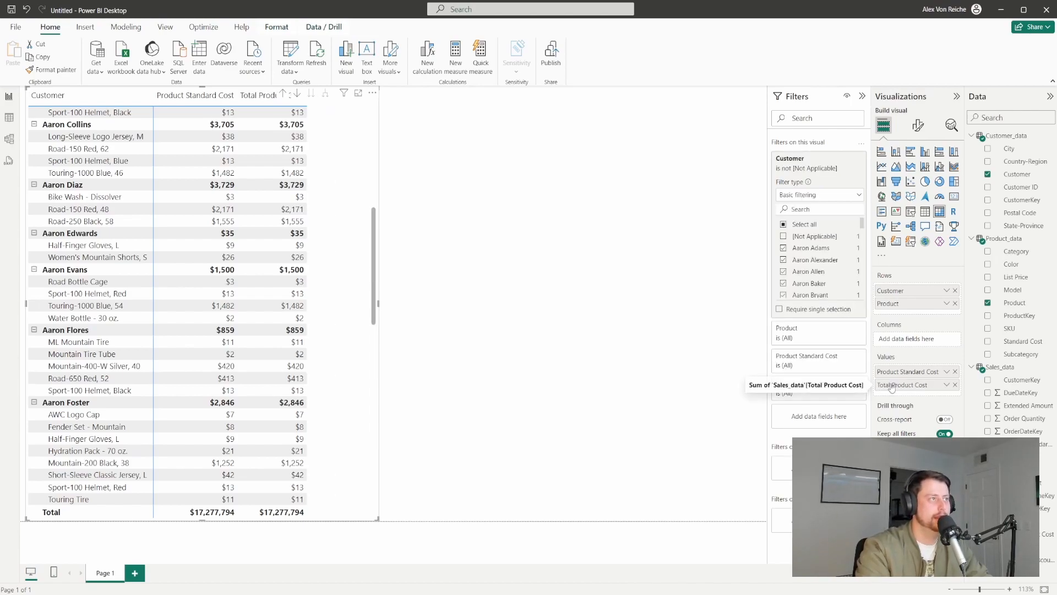
{"action": "left_click", "coordinate": [603, 258]}
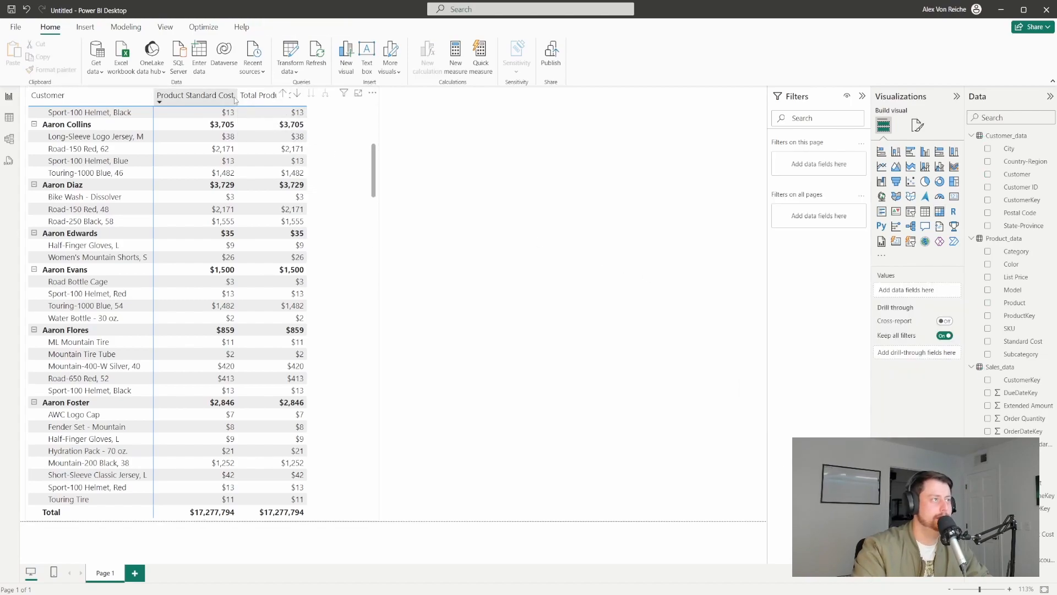
Narrow the matrix's Product Standard Cost and Total Product Cost columns so their headers wrap while each total fits on one line.
{"action": "left_click_drag", "start_coordinate": [238, 98], "coordinate": [192, 99]}
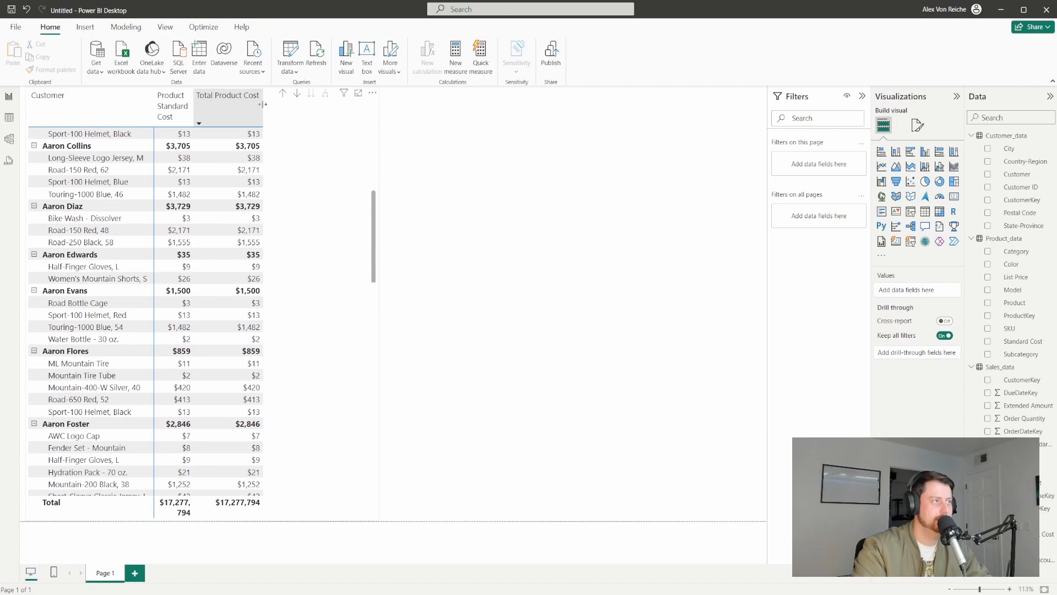
{"action": "left_click_drag", "start_coordinate": [263, 104], "coordinate": [228, 104]}
{"action": "left_click", "coordinate": [269, 156]}
{"action": "scroll", "coordinate": [236, 264], "scroll_direction": "up", "scroll_amount": 10}
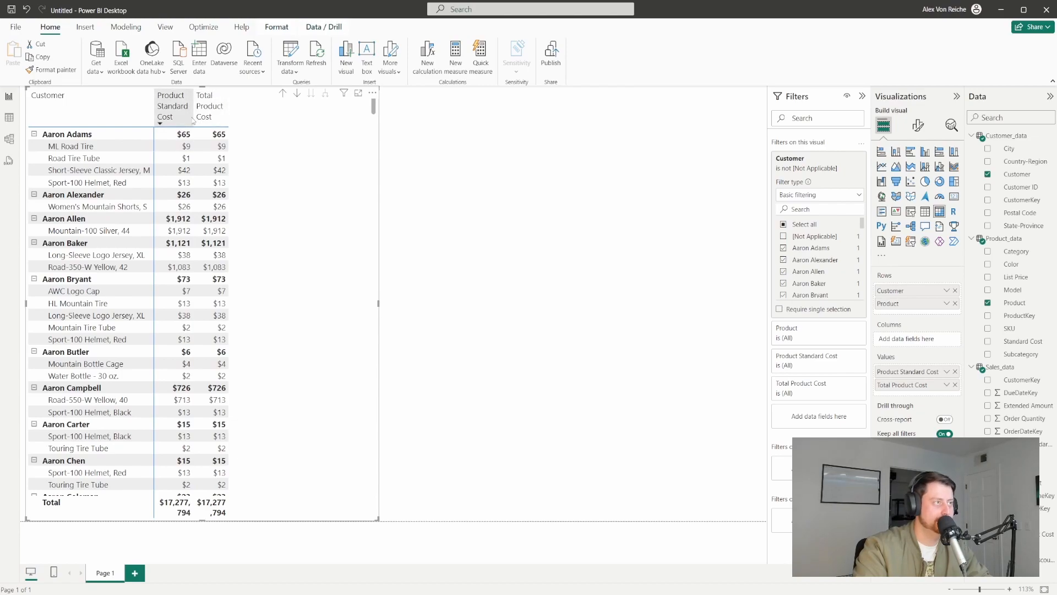
{"action": "left_click_drag", "start_coordinate": [196, 116], "coordinate": [261, 109]}
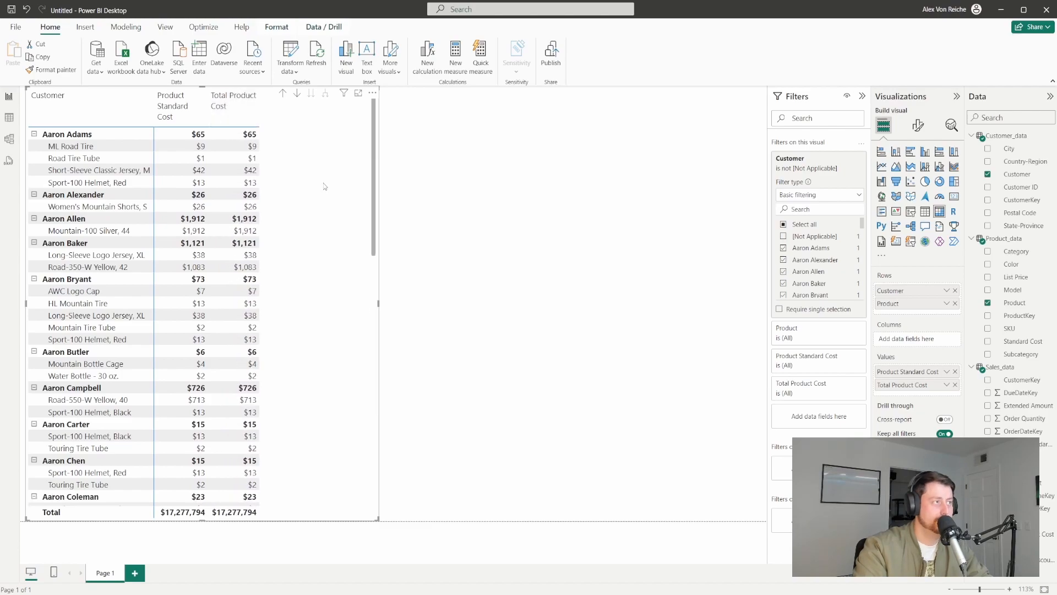
{"action": "left_click", "coordinate": [487, 160]}
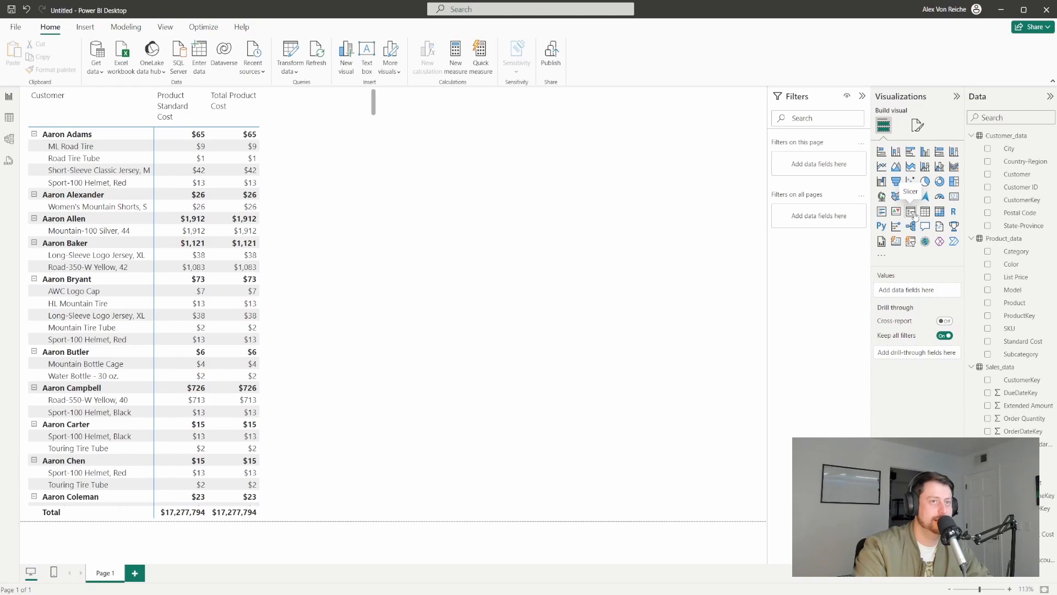
Add a slicer on the Customer field of Customer_data and set its style to Dropdown.
{"action": "left_click", "coordinate": [911, 213]}
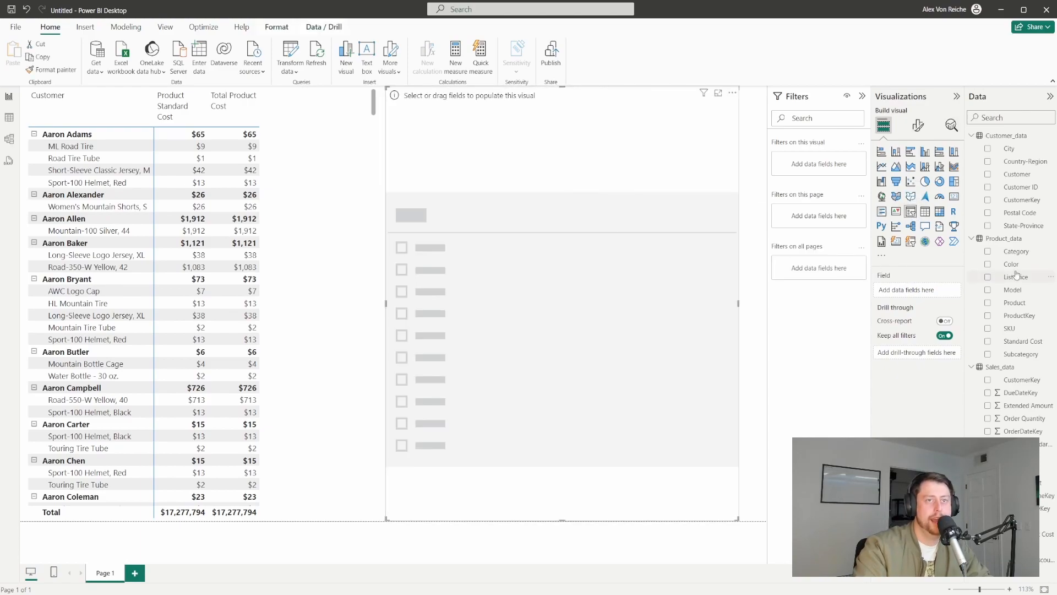
{"action": "left_click", "coordinate": [988, 175]}
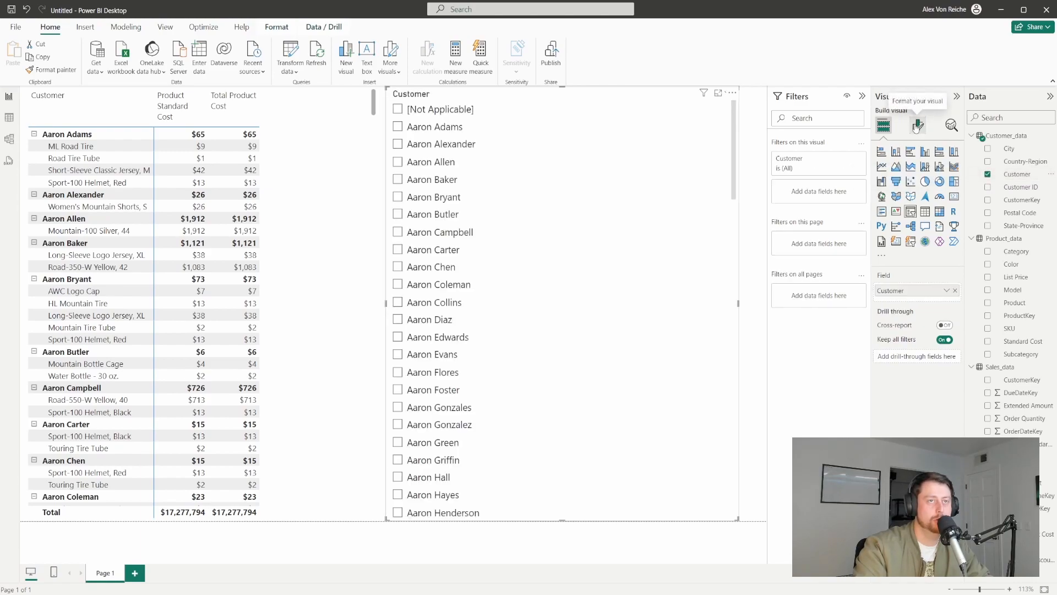
{"action": "left_click", "coordinate": [916, 127]}
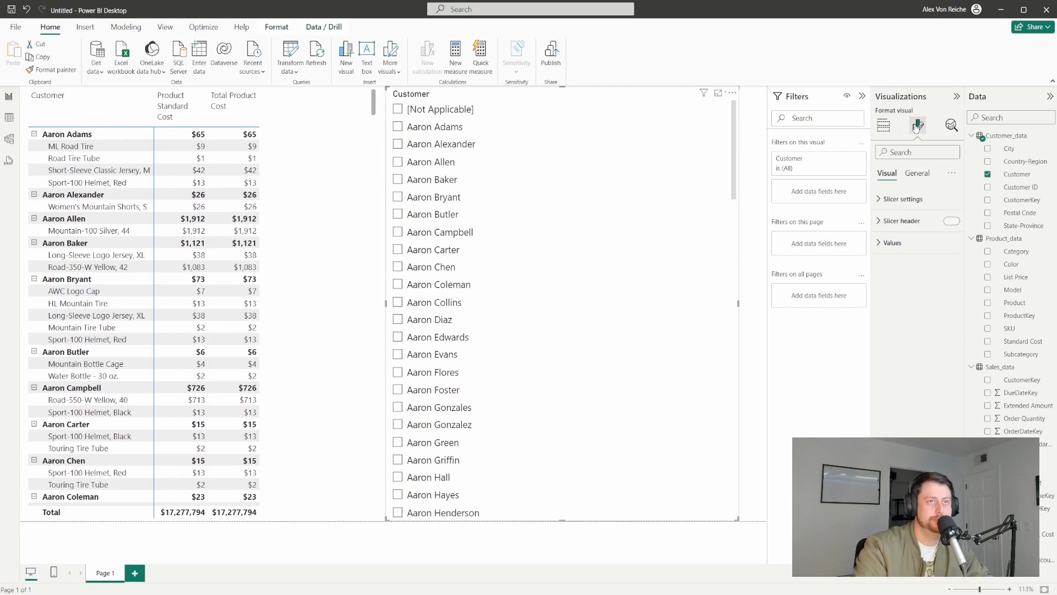
{"action": "left_click", "coordinate": [892, 197]}
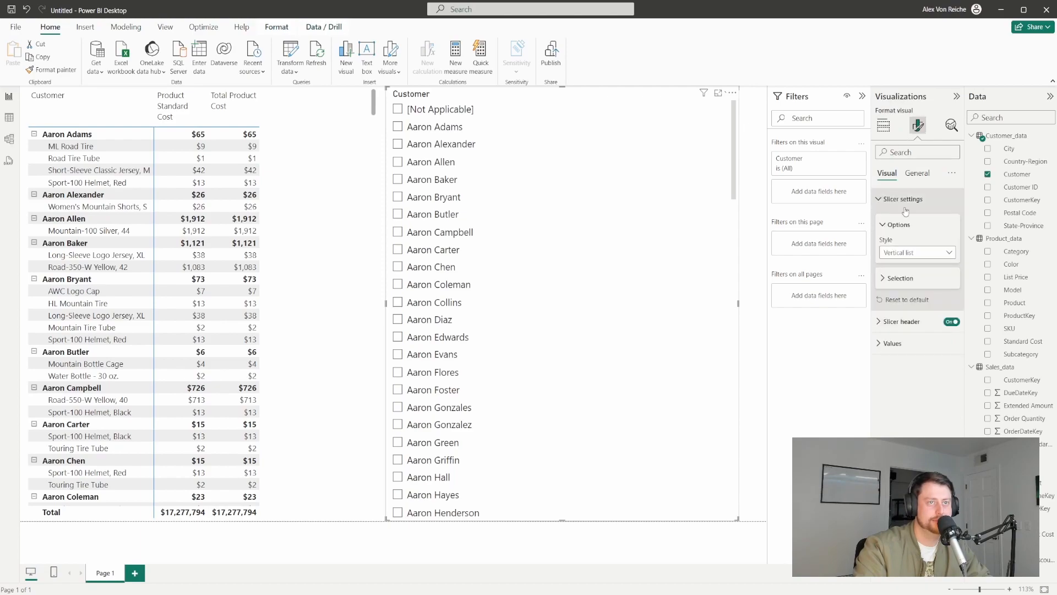
{"action": "left_click", "coordinate": [920, 253]}
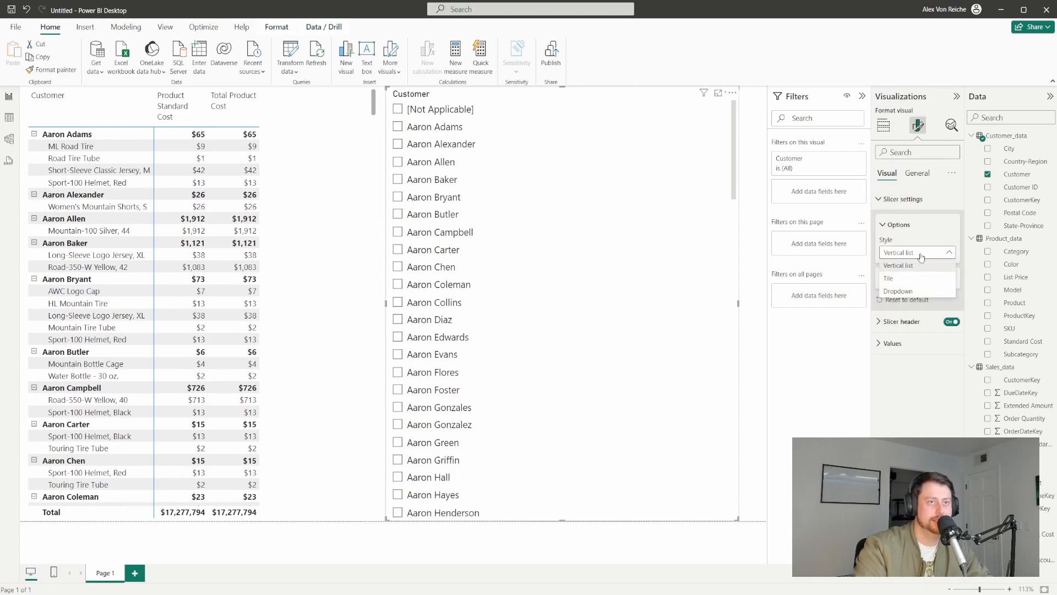
{"action": "left_click", "coordinate": [917, 291]}
Shrink the Customer slicer to a compact box just tall enough for its dropdown and about half its original width.
{"action": "left_click", "coordinate": [733, 93]}
{"action": "left_click", "coordinate": [747, 106]}
{"action": "left_click_drag", "start_coordinate": [564, 520], "coordinate": [515, 135]}
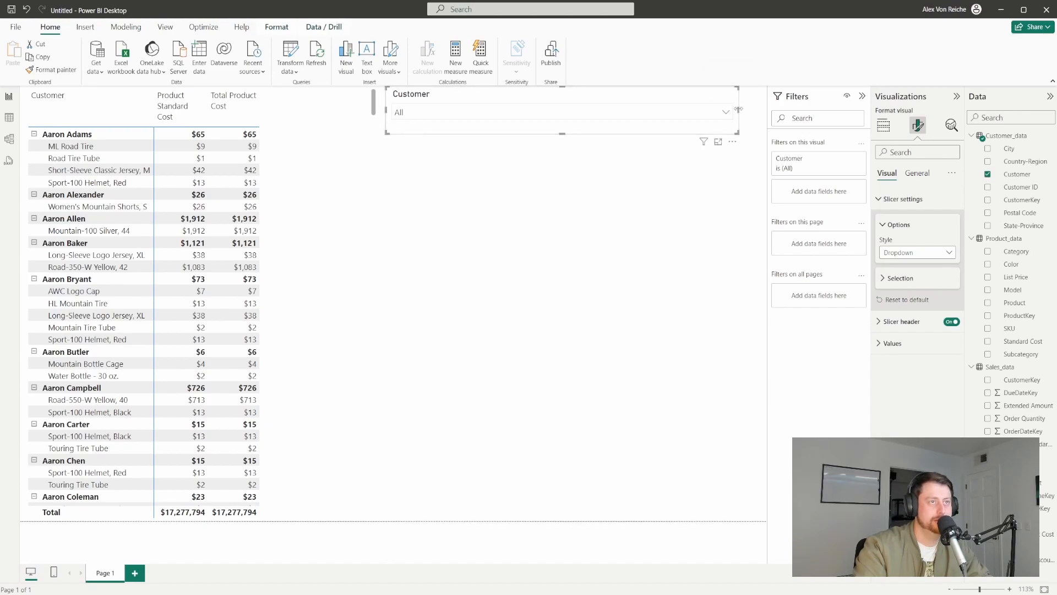
{"action": "left_click", "coordinate": [742, 113]}
{"action": "left_click_drag", "start_coordinate": [736, 110], "coordinate": [578, 111]}
Test the Customer slicer by searching for a first name, filtering the matrix to single customers, and clearing the selection.
{"action": "left_click", "coordinate": [557, 113]}
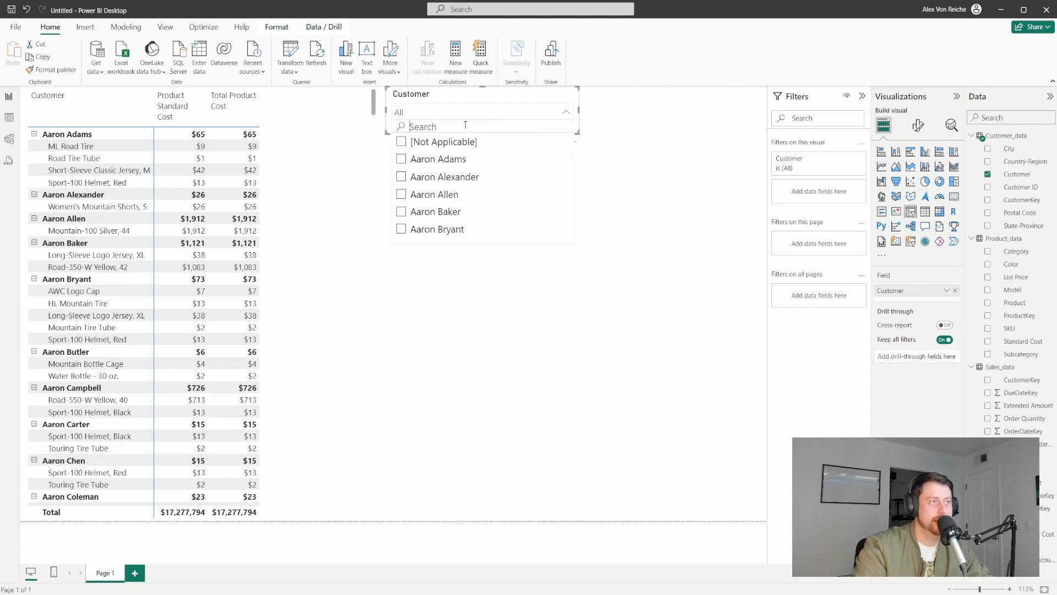
{"action": "left_click", "coordinate": [467, 126]}
{"action": "type", "text": "Alex"}
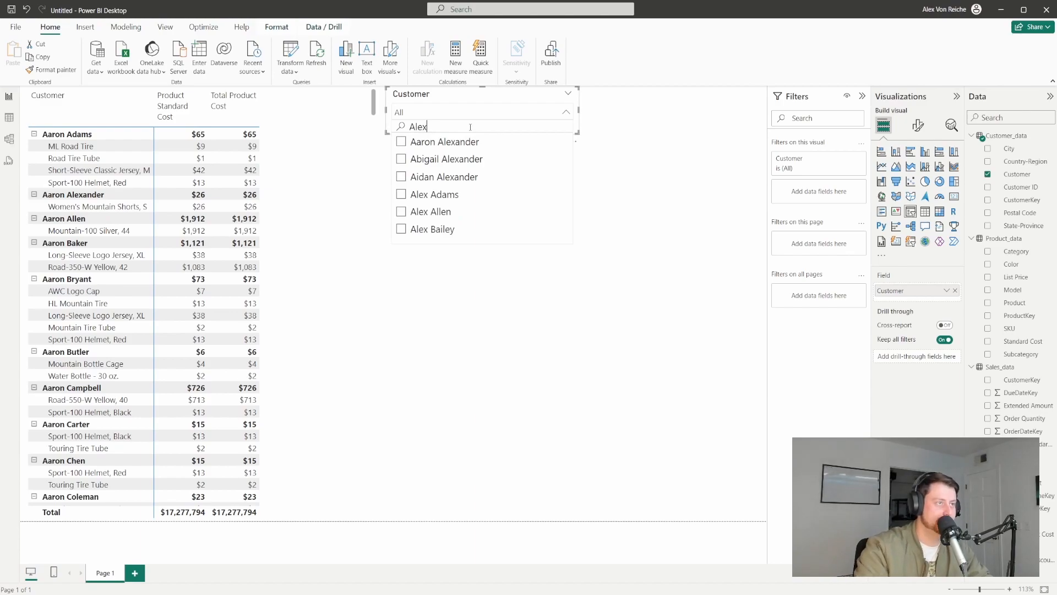
{"action": "scroll", "coordinate": [447, 199], "scroll_direction": "down", "scroll_amount": 2}
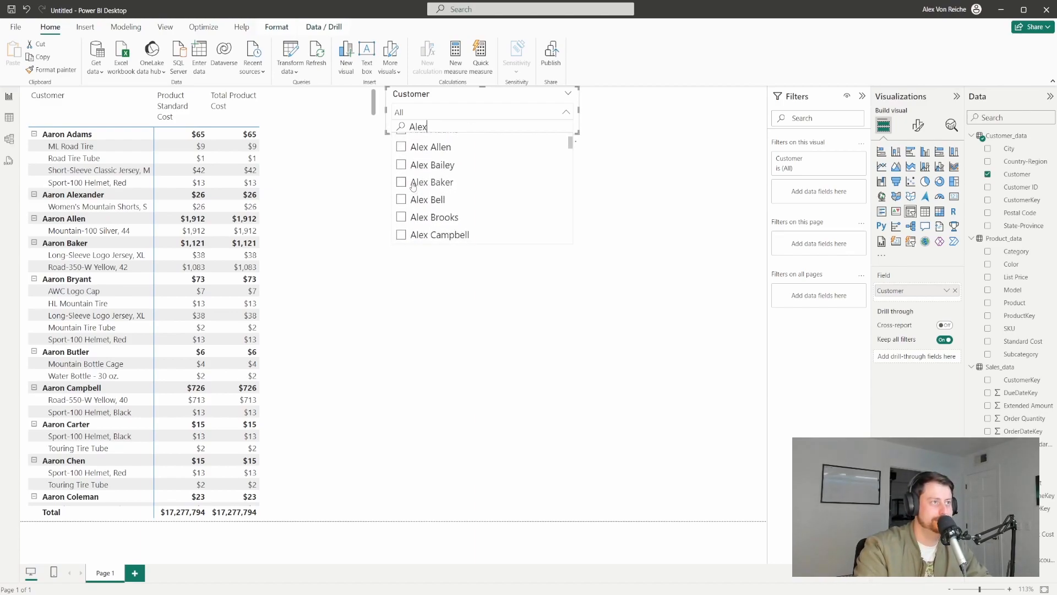
{"action": "left_click", "coordinate": [414, 183]}
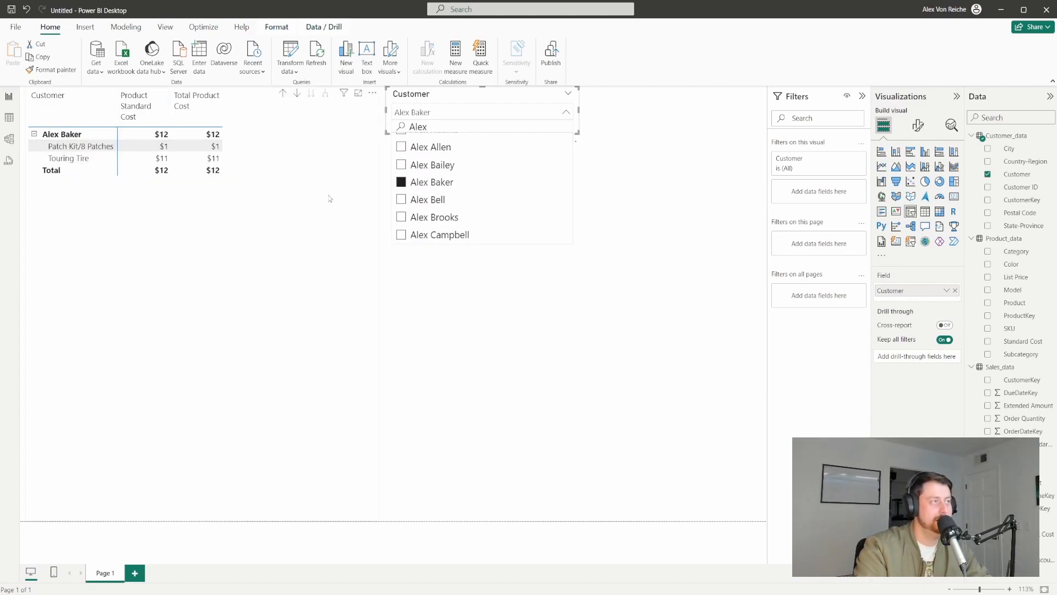
{"action": "left_click", "coordinate": [401, 182]}
{"action": "left_click", "coordinate": [401, 218]}
{"action": "left_click", "coordinate": [401, 218]}
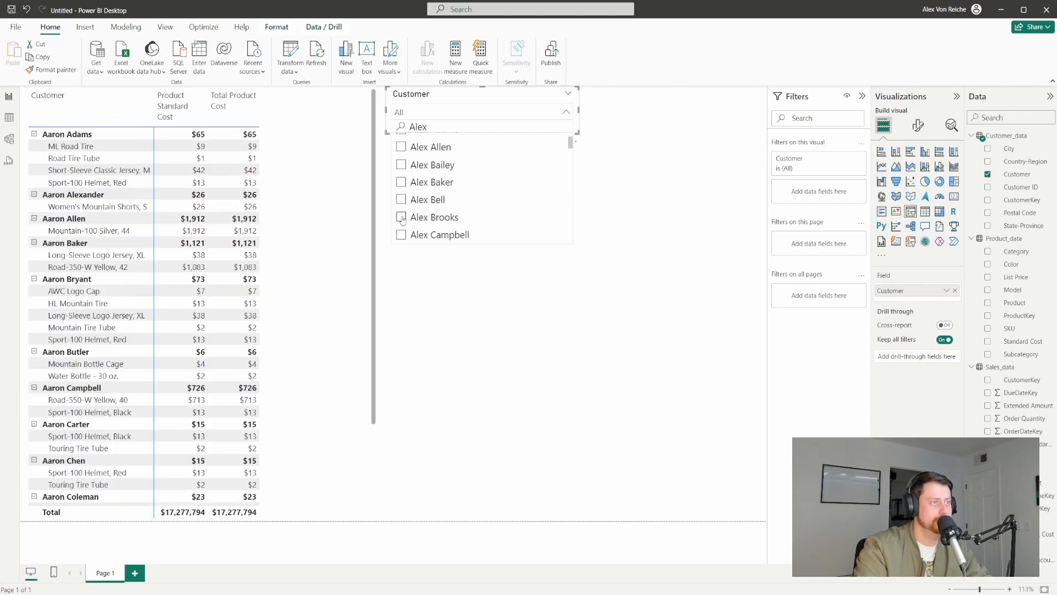
{"action": "left_click", "coordinate": [591, 176]}
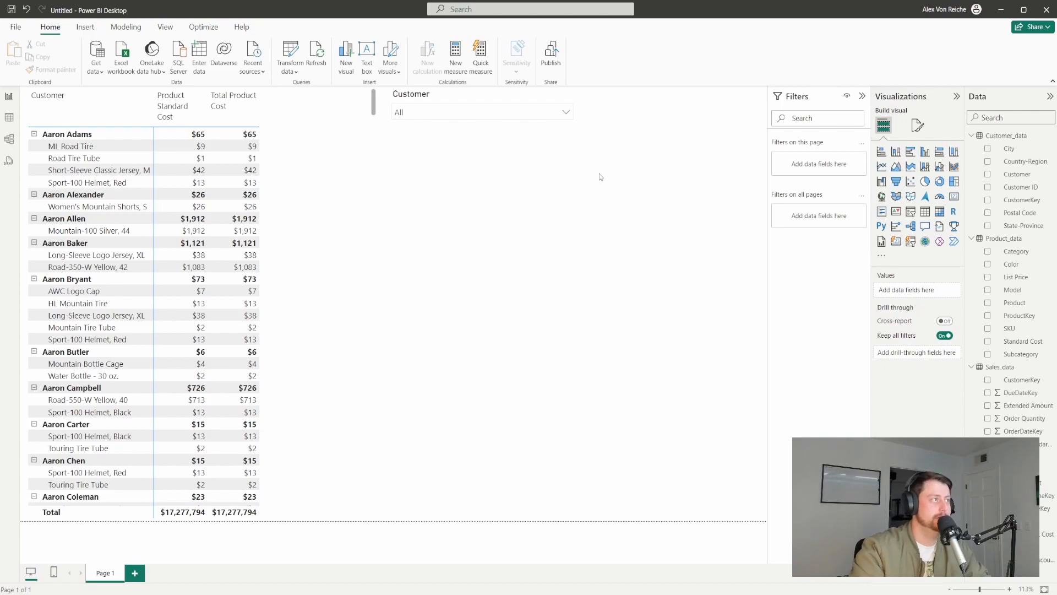
Save the report as Pivot Table Test in the Downloads folder on drive E.
{"action": "left_click", "coordinate": [16, 27]}
{"action": "left_click", "coordinate": [39, 124]}
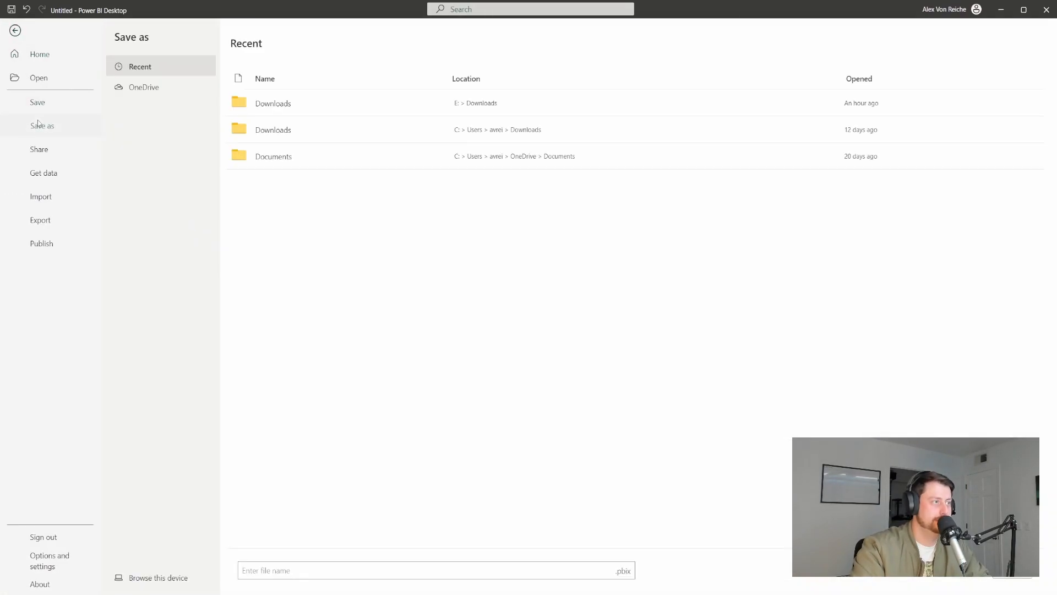
{"action": "left_click", "coordinate": [409, 564]}
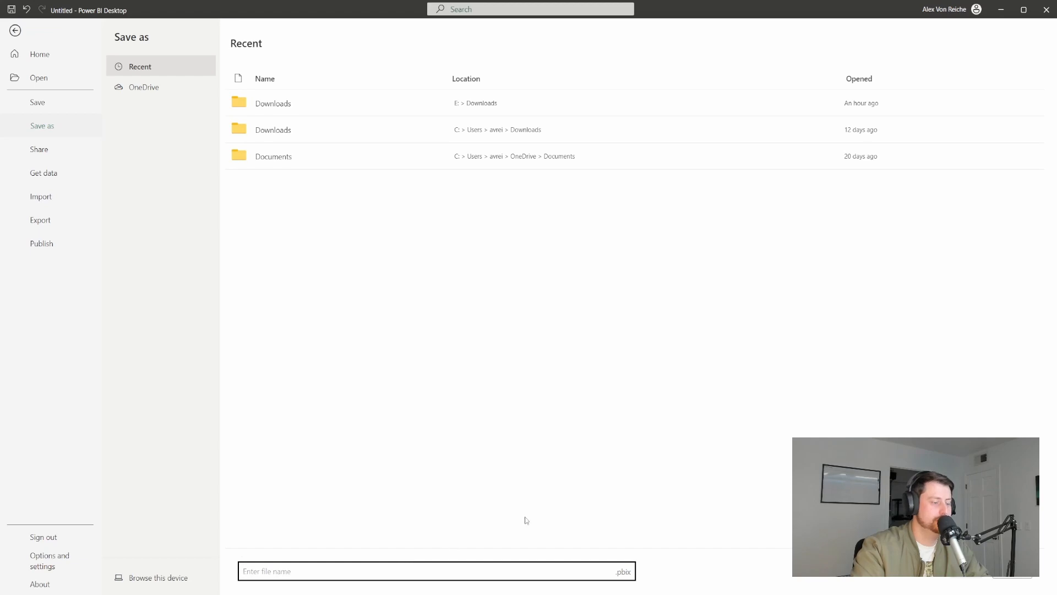
{"action": "type", "text": "Pl"}
{"action": "type", "text": "ivot Table Test"}
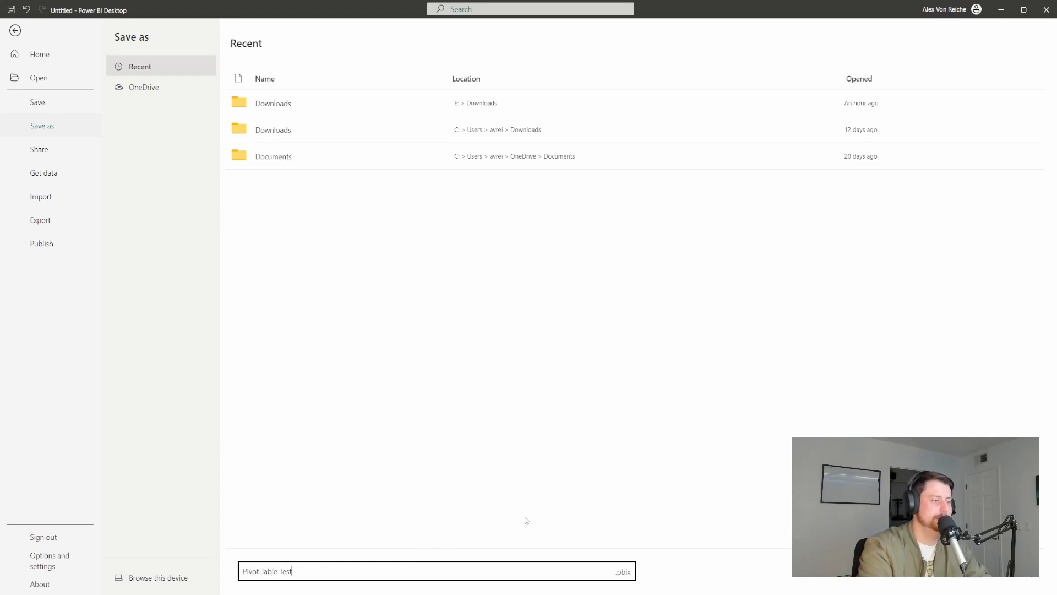
{"action": "left_click", "coordinate": [424, 101]}
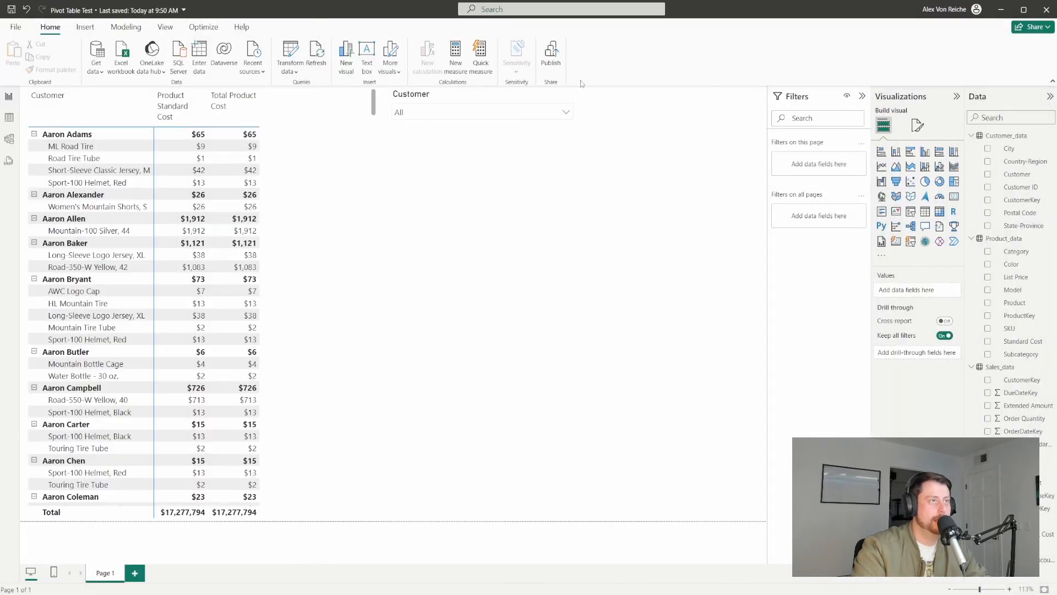
Publish the report to My workspace and open the published Pivot Table Test report in the Power BI web service.
{"action": "left_click", "coordinate": [549, 60]}
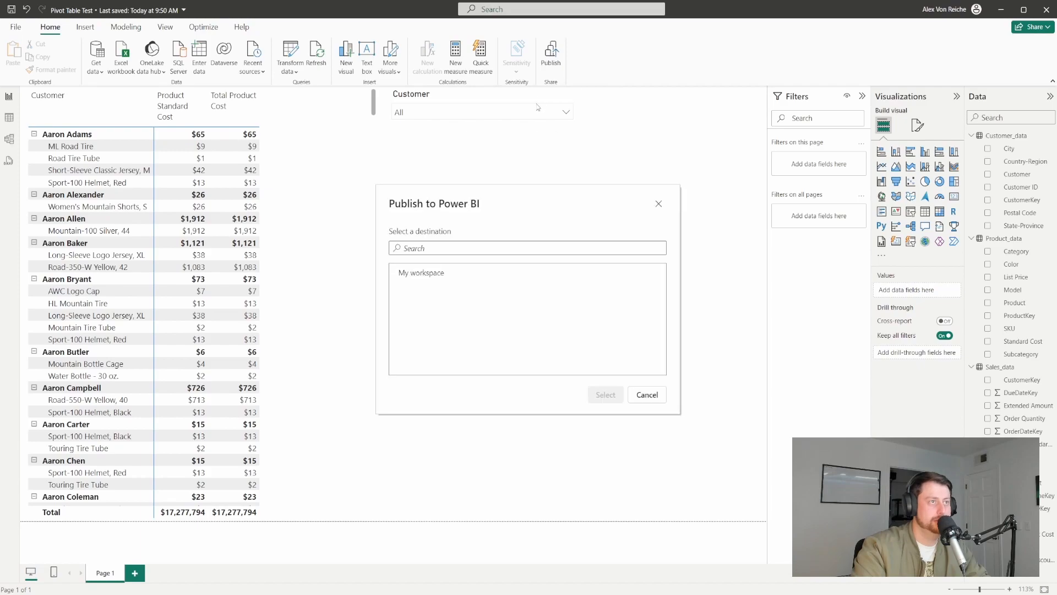
{"action": "left_click", "coordinate": [435, 283]}
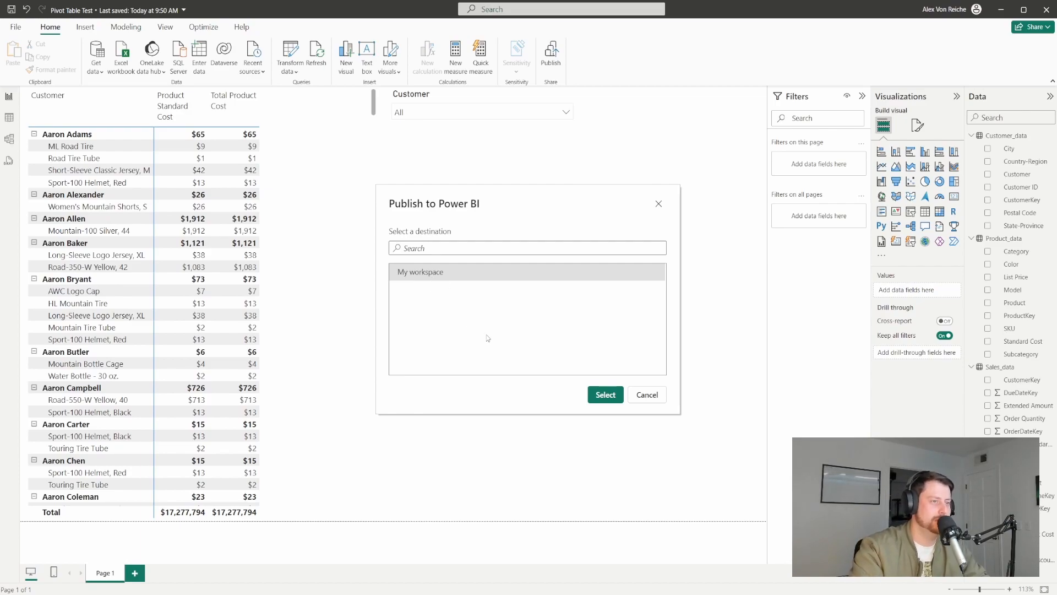
{"action": "left_click", "coordinate": [589, 397]}
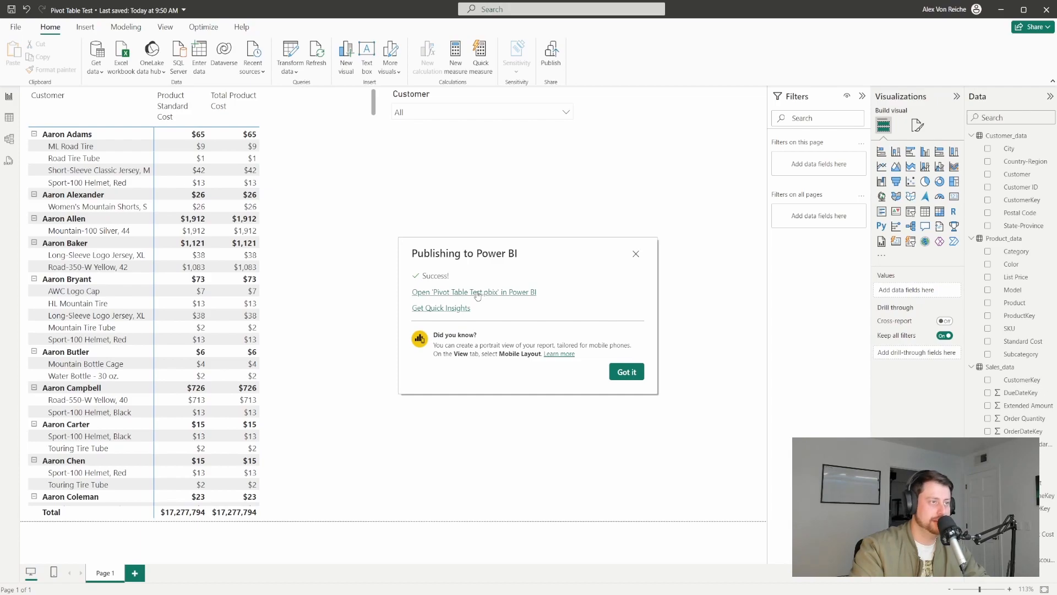
{"action": "left_click", "coordinate": [478, 293]}
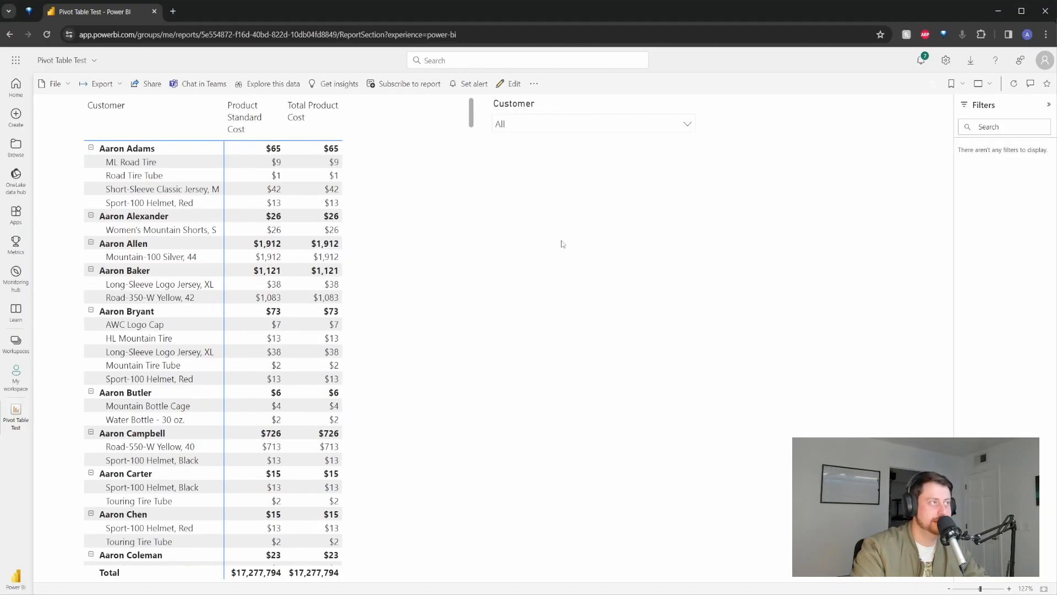